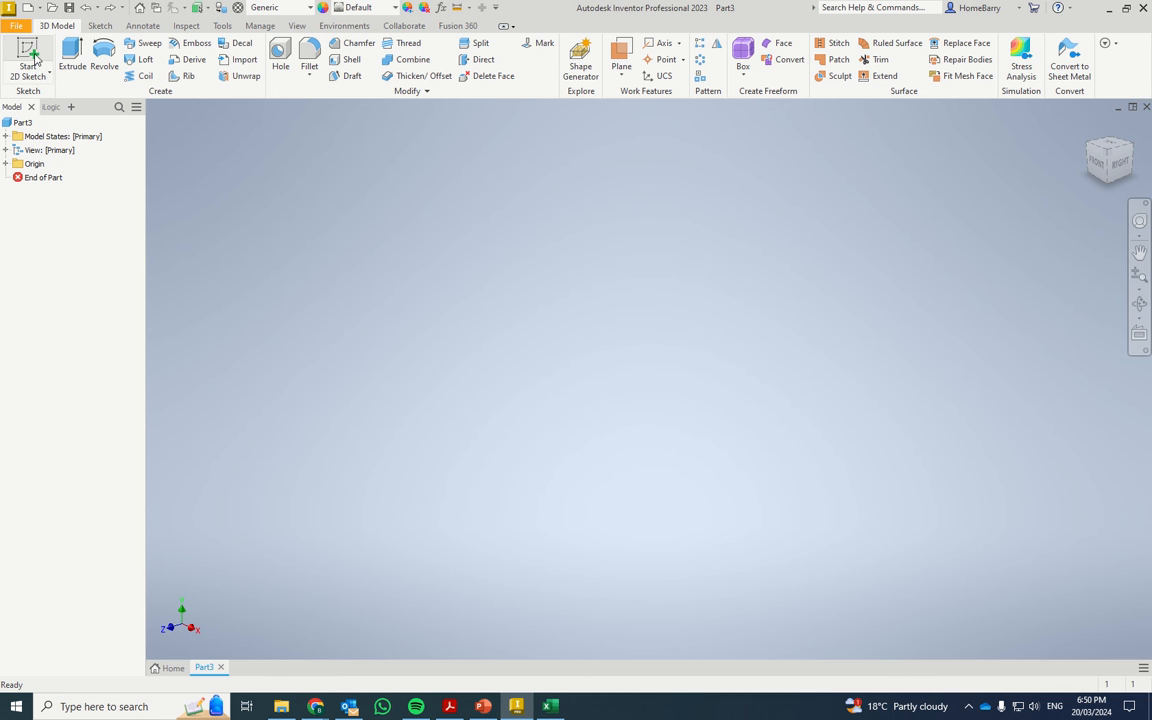
Start a sketch on the XY plane and draw a 30 mm wide, 35 mm high construction rectangle centred on the origin.
{"action": "left_click", "coordinate": [35, 57]}
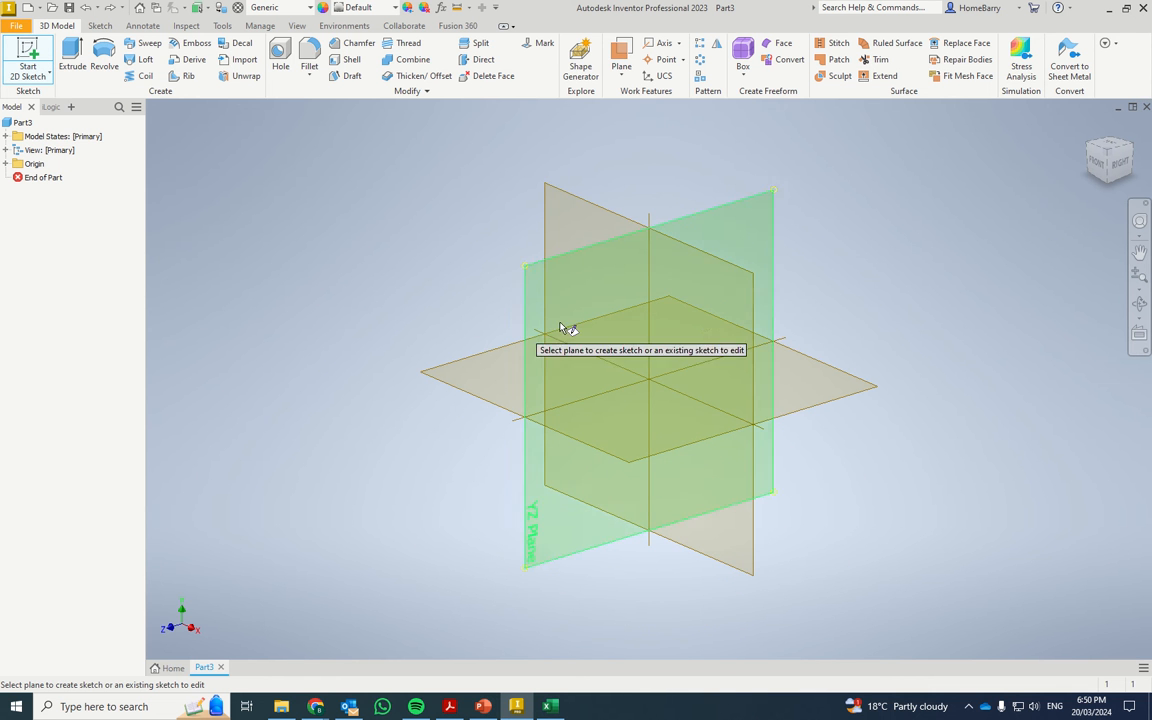
{"action": "left_click", "coordinate": [726, 269]}
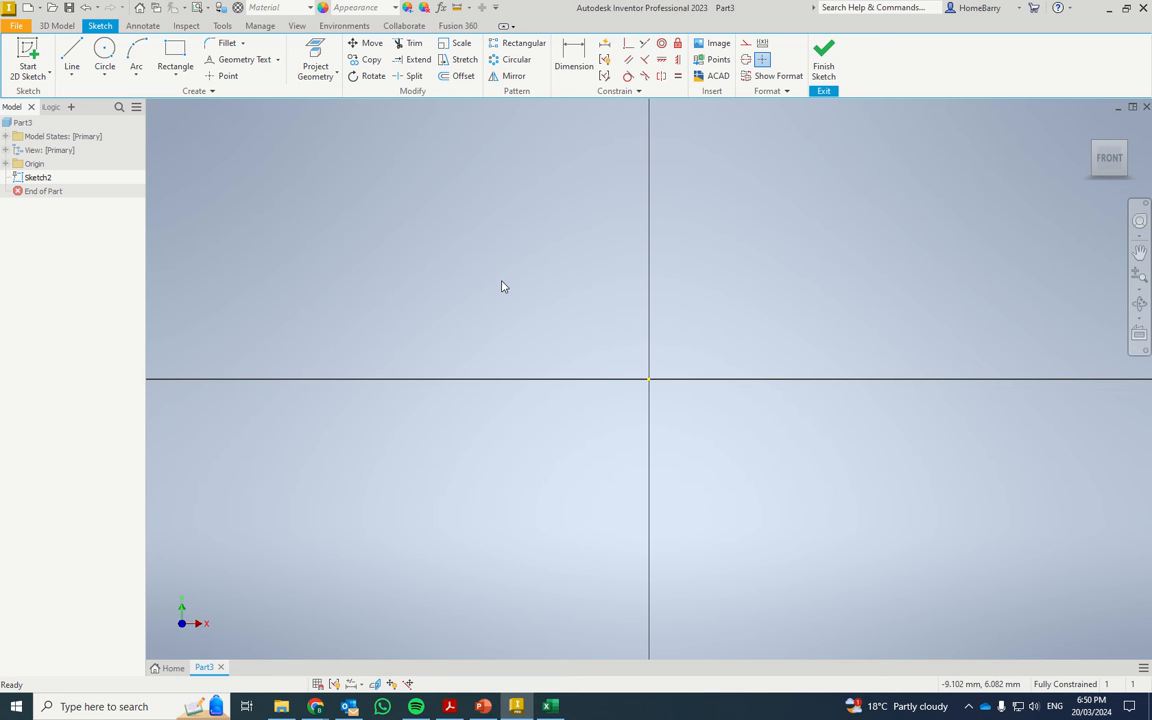
{"action": "left_click", "coordinate": [176, 79]}
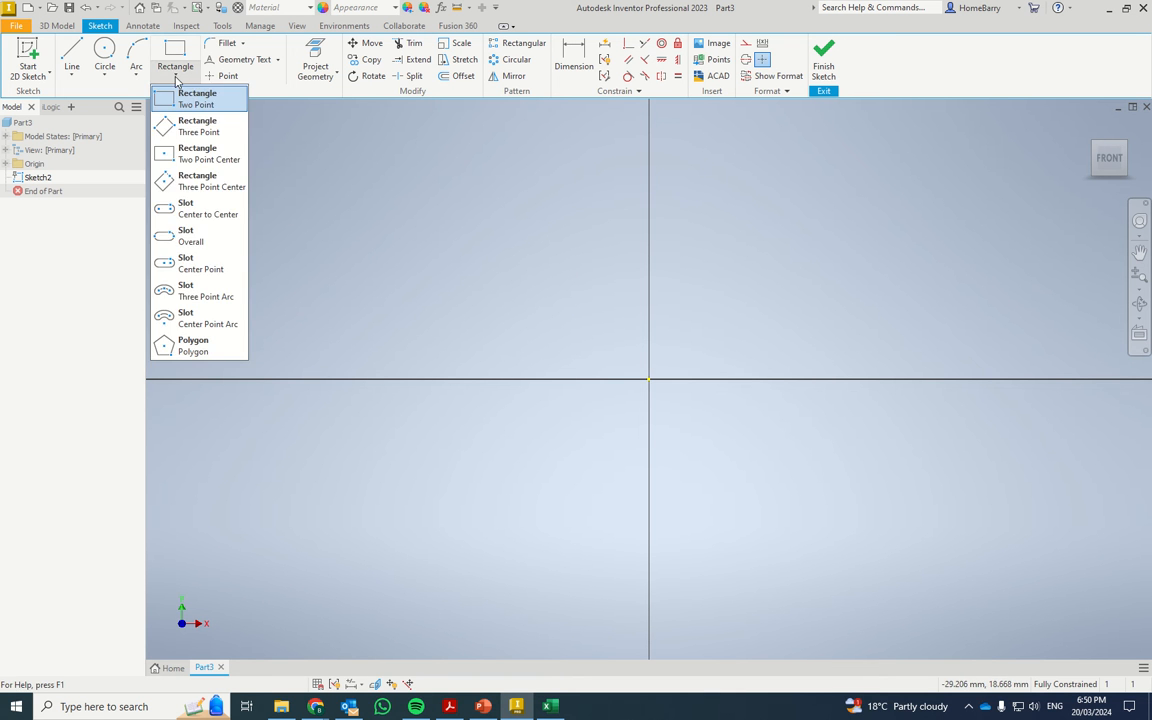
{"action": "left_click", "coordinate": [197, 153]}
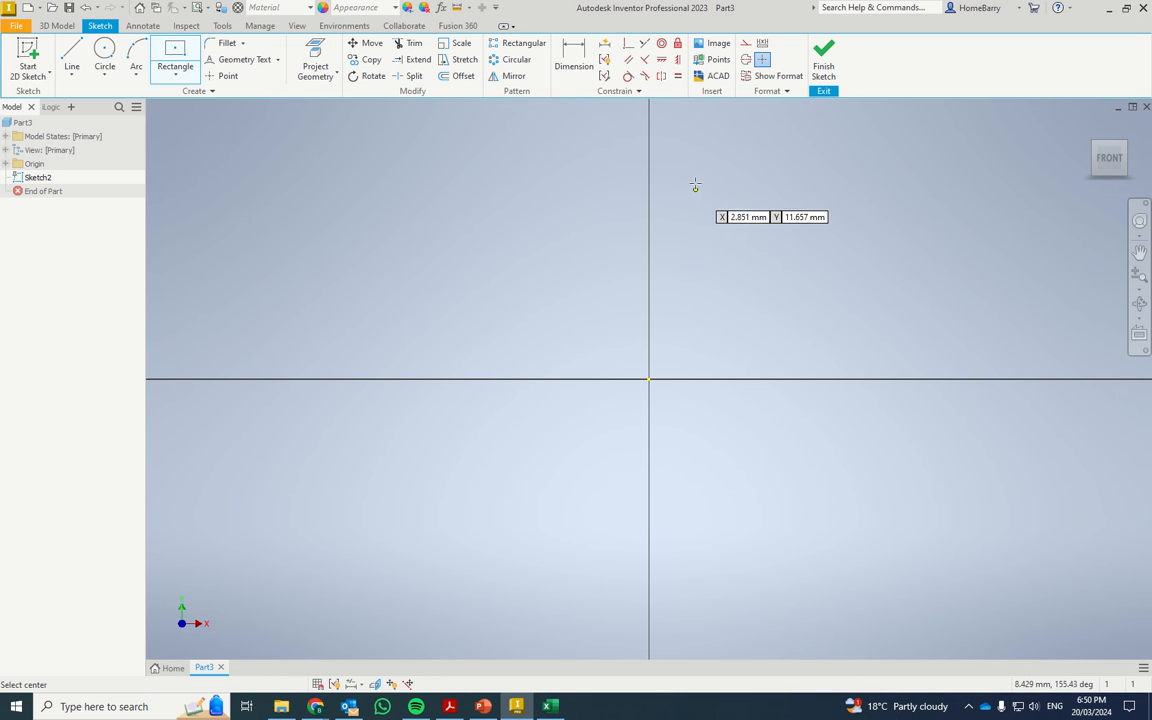
{"action": "left_click", "coordinate": [745, 44]}
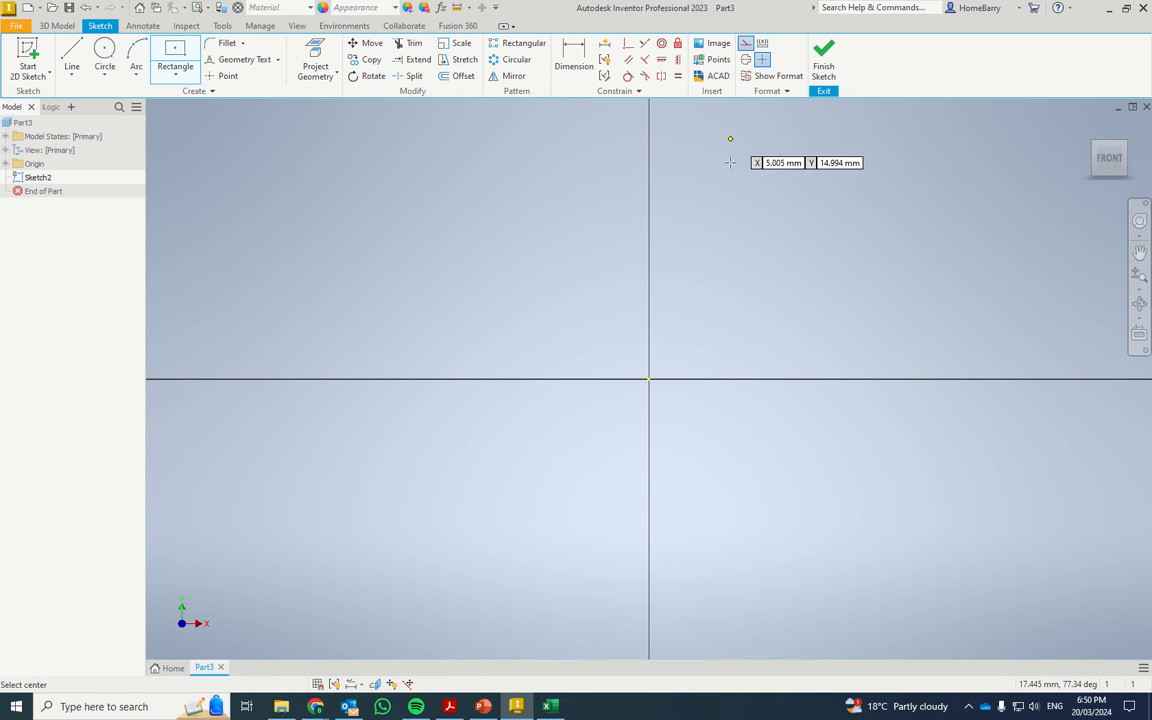
{"action": "left_click", "coordinate": [649, 379]}
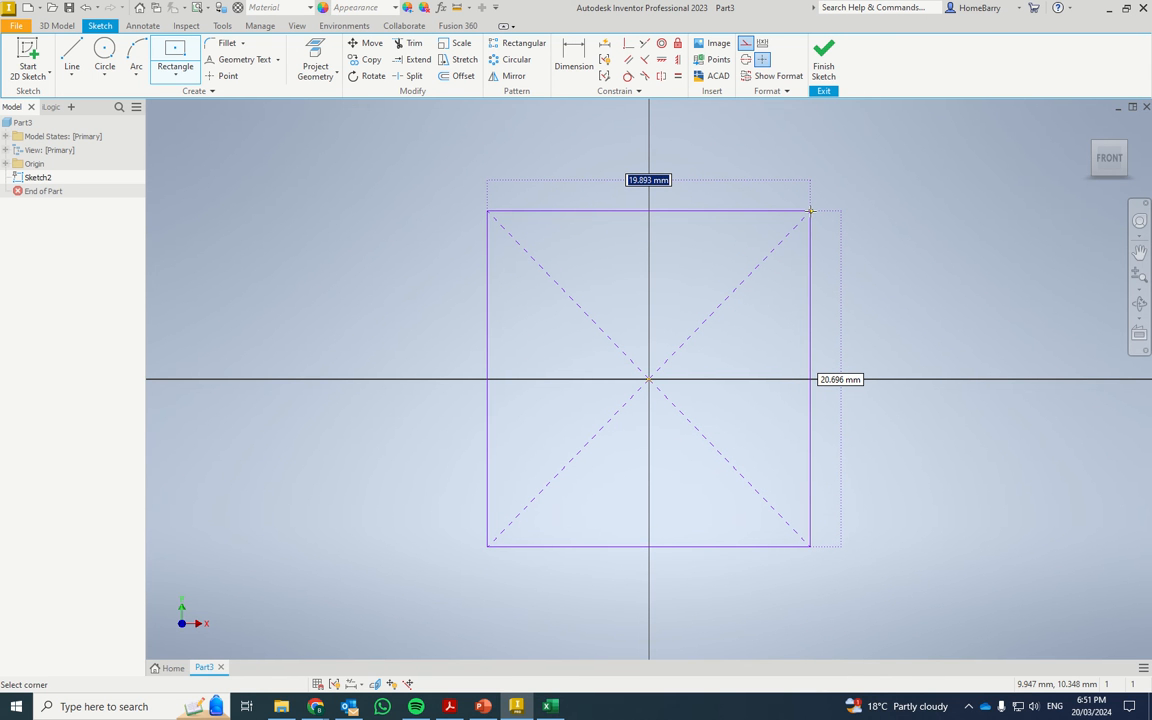
{"action": "type", "text": "30"}
{"action": "key", "text": "Tab"}
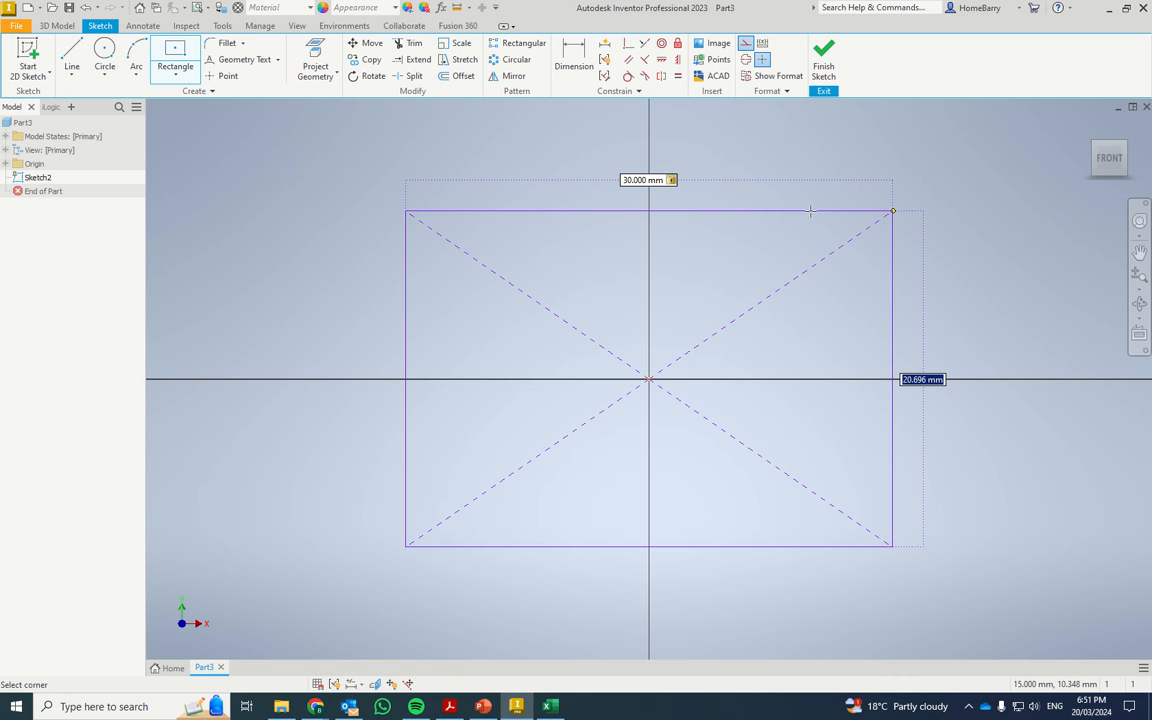
{"action": "type", "text": "35"}
{"action": "key", "text": "Return"}
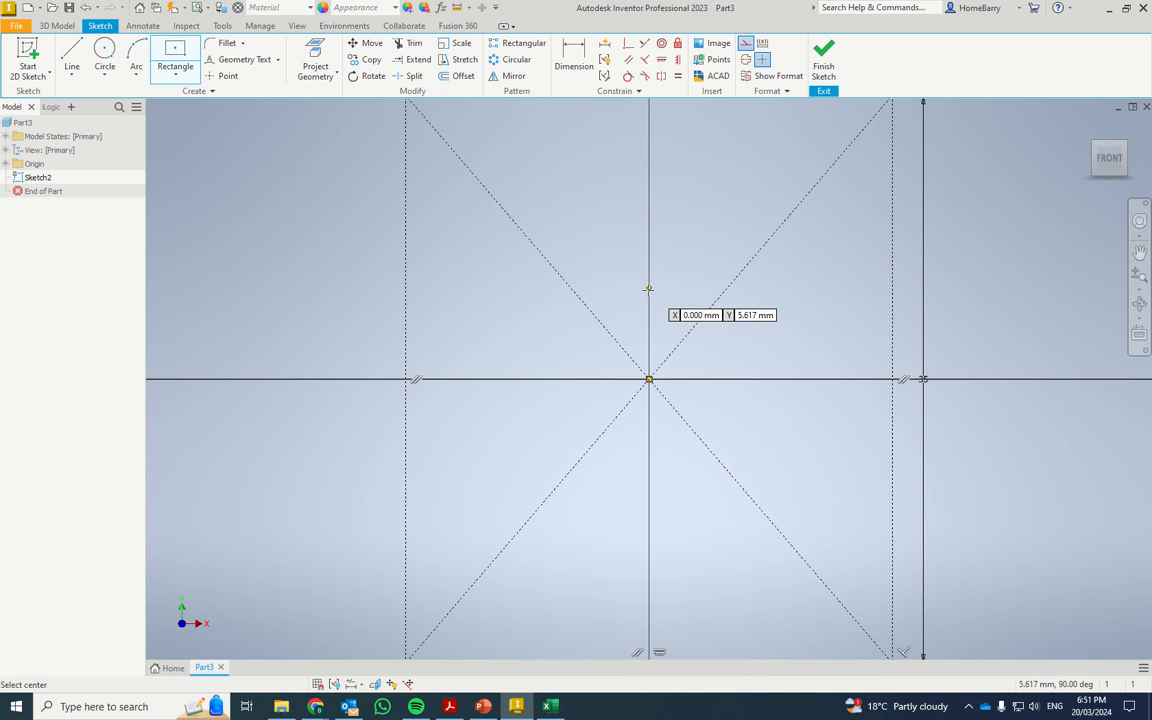
{"action": "scroll", "coordinate": [648, 300], "scroll_direction": "down", "scroll_amount": 5}
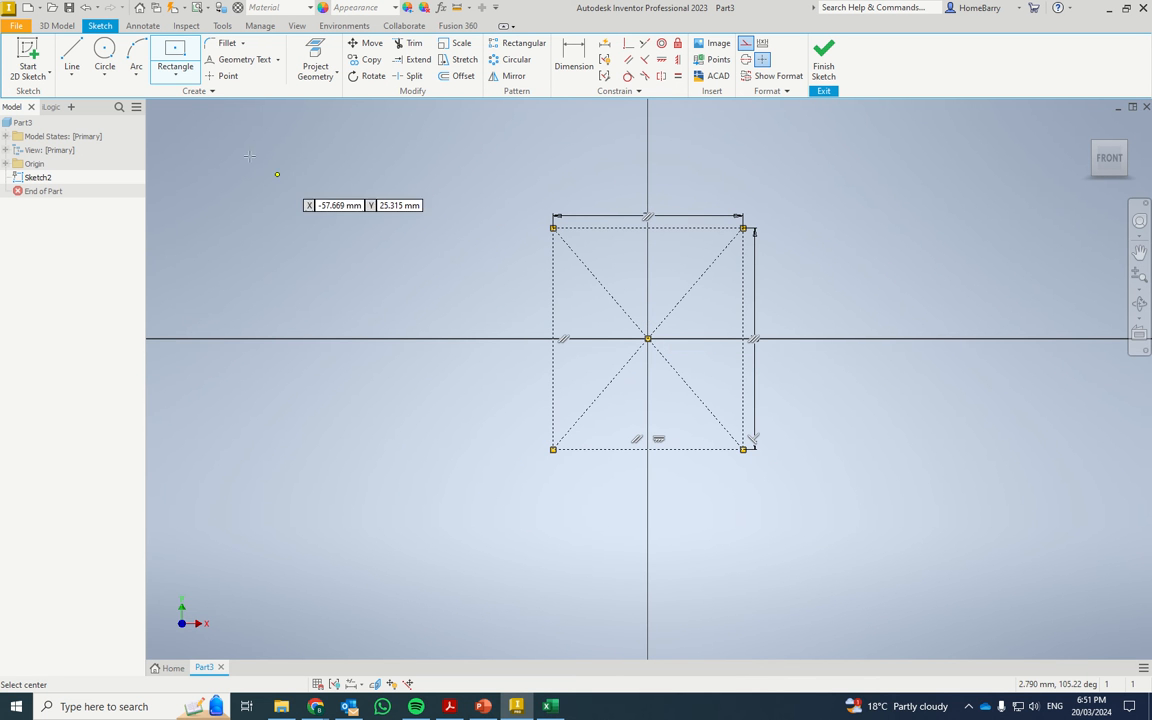
Turn off construction mode and draw two circles about 12 mm in diameter side by side in the rectangle's upper half.
{"action": "left_click", "coordinate": [170, 79]}
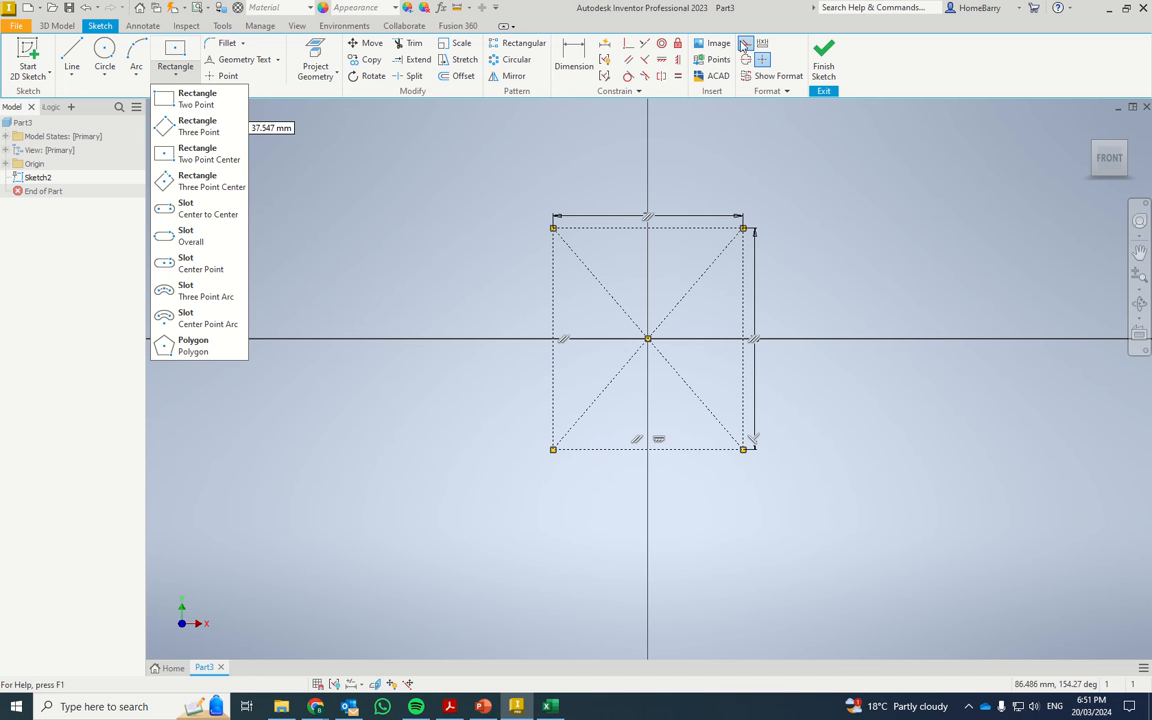
{"action": "left_click", "coordinate": [631, 197]}
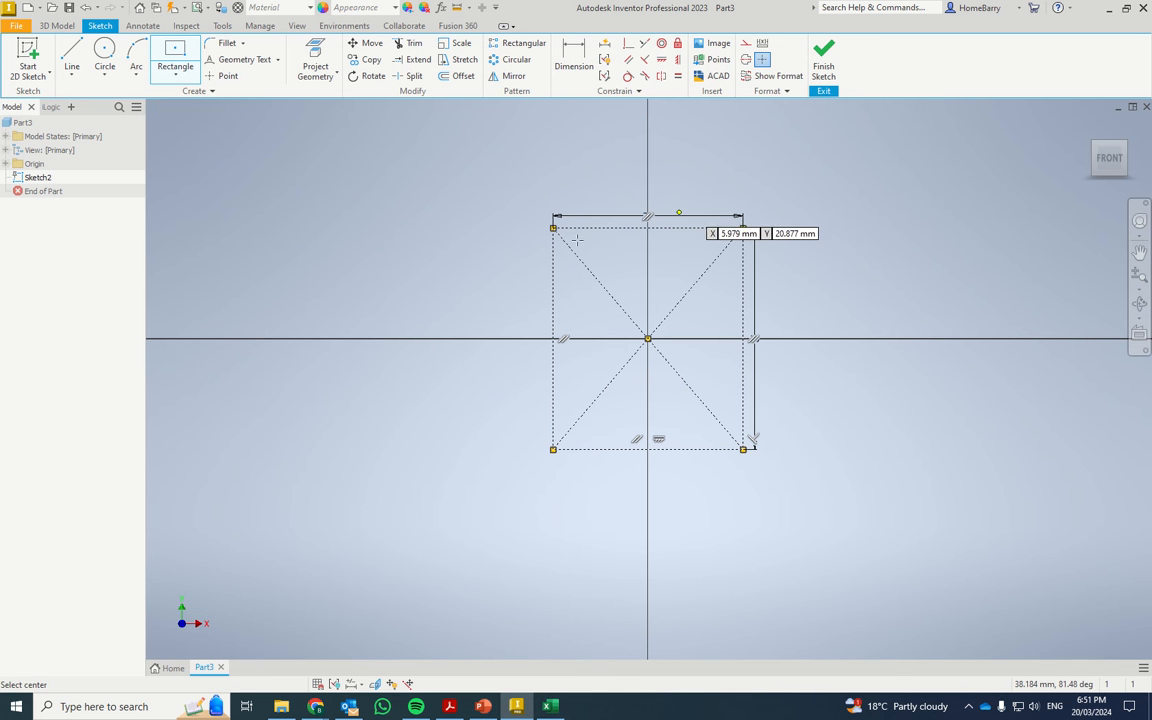
{"action": "left_click", "coordinate": [104, 50]}
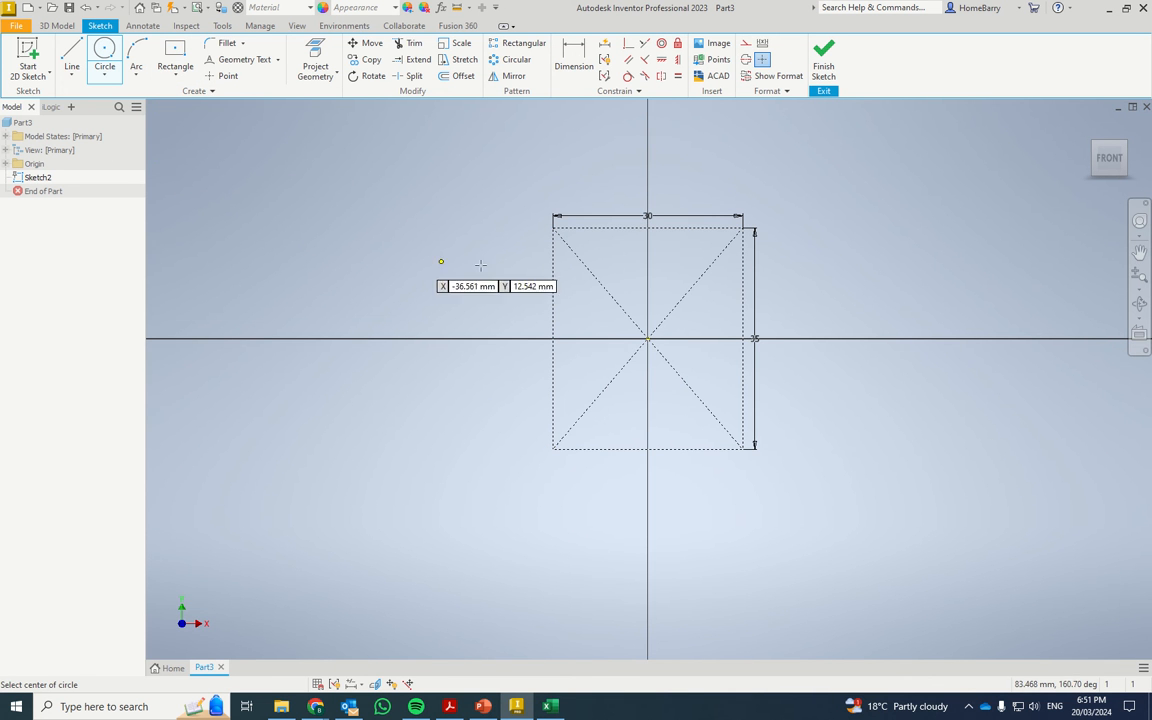
{"action": "left_click", "coordinate": [610, 286]}
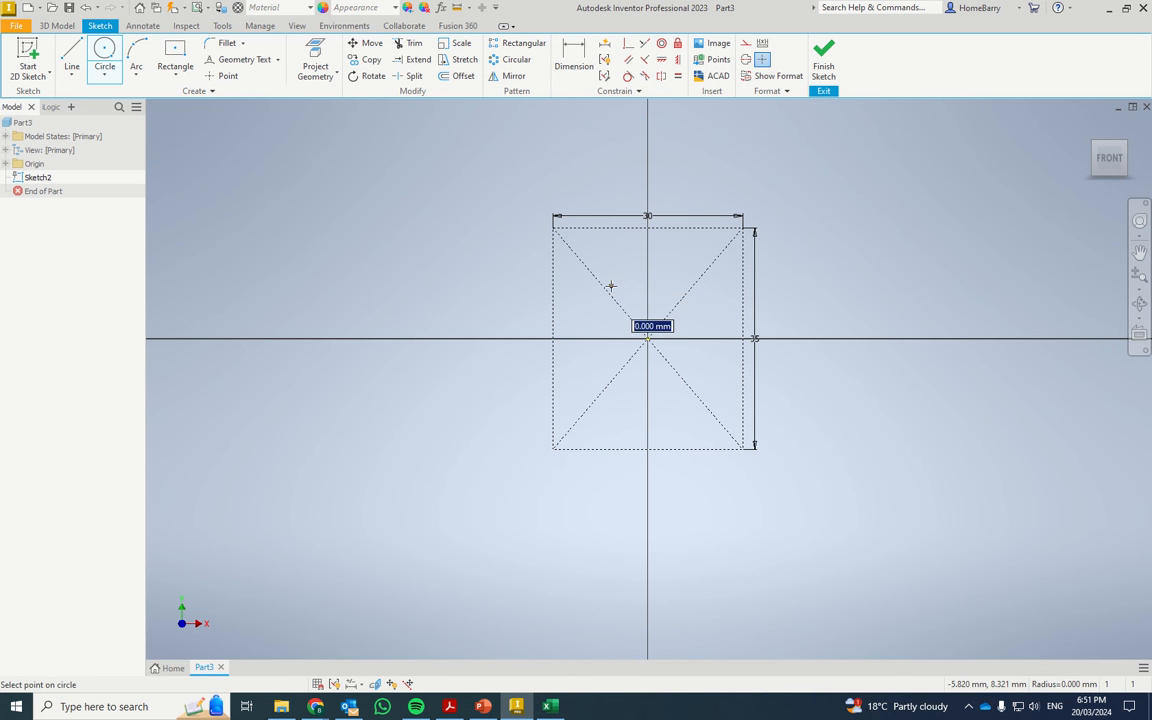
{"action": "left_click", "coordinate": [637, 312]}
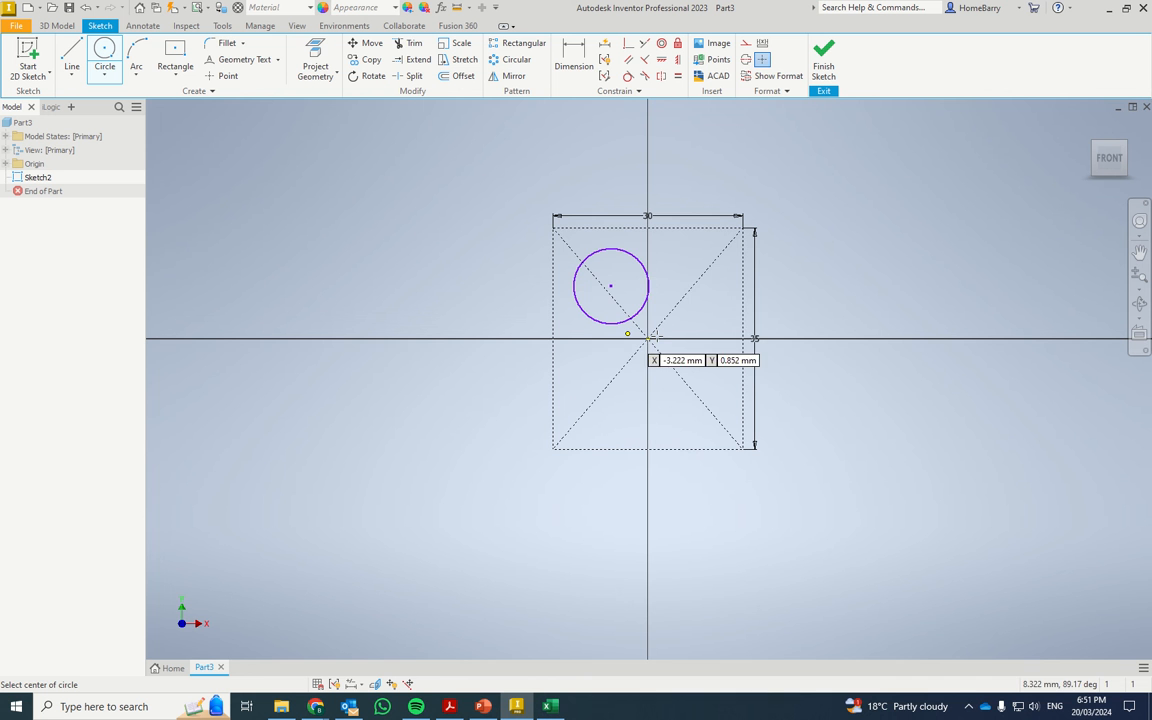
{"action": "left_click", "coordinate": [692, 287]}
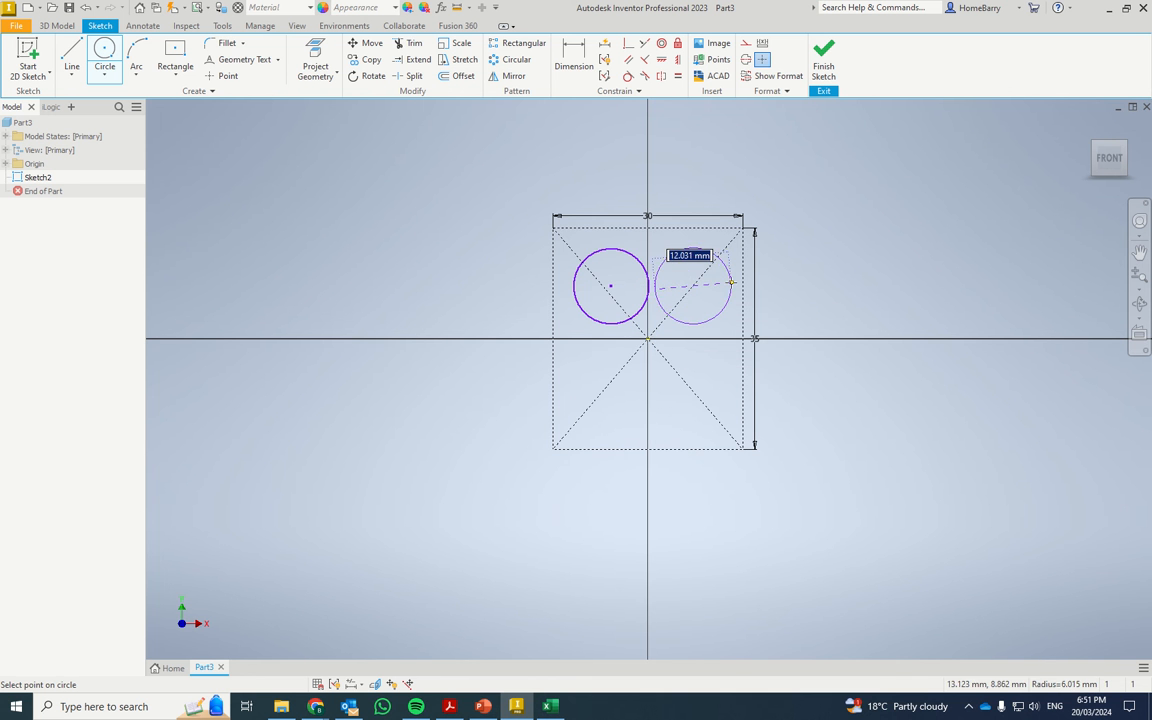
{"action": "left_click", "coordinate": [733, 289]}
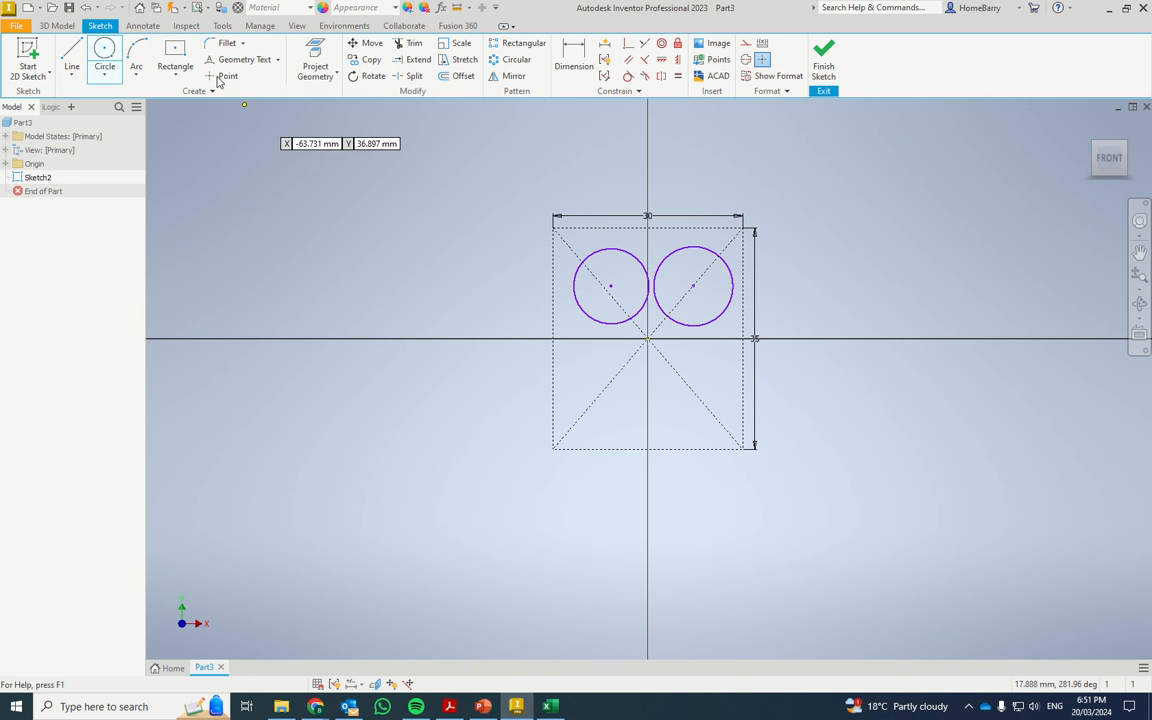
Draw two connected lines forming a V from the lower edge of the left circle to the lower edge of the right circle.
{"action": "left_click", "coordinate": [72, 50]}
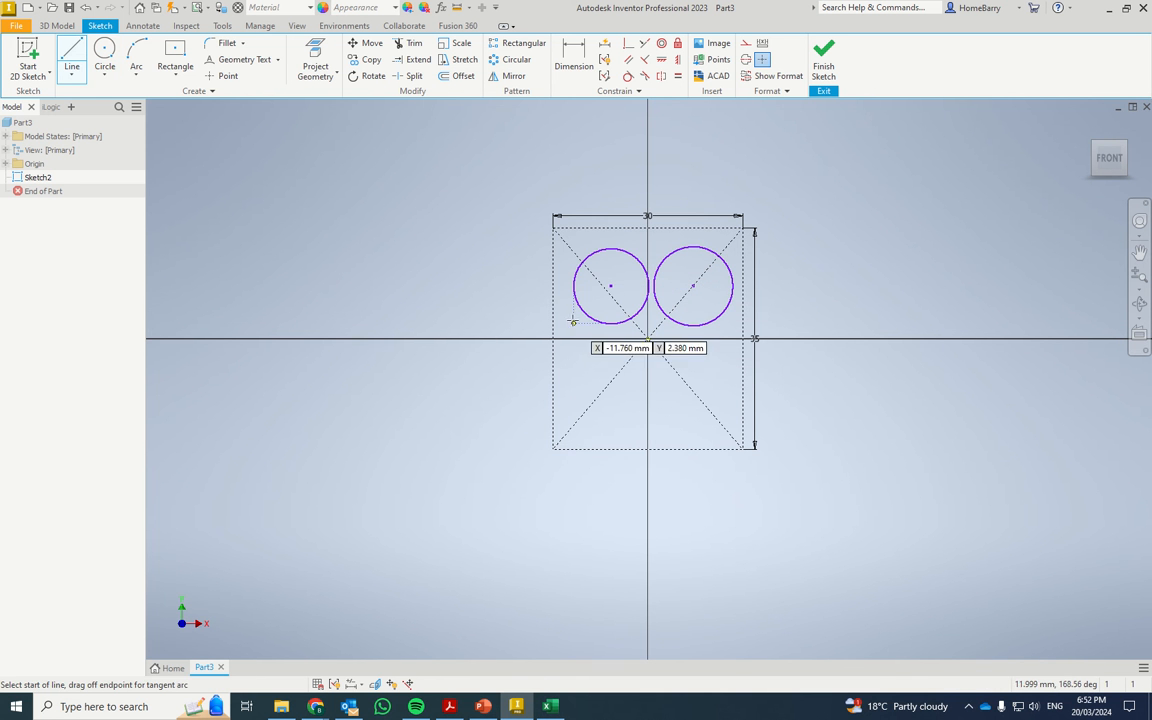
{"action": "left_click", "coordinate": [595, 321]}
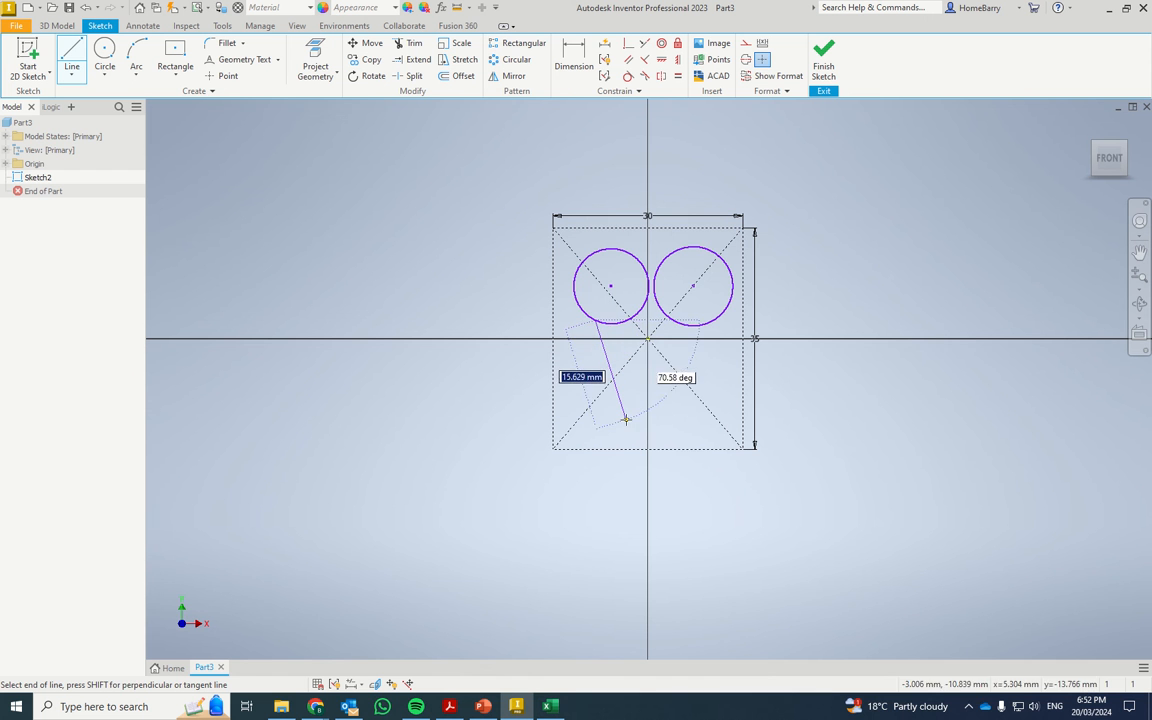
{"action": "left_click", "coordinate": [625, 420]}
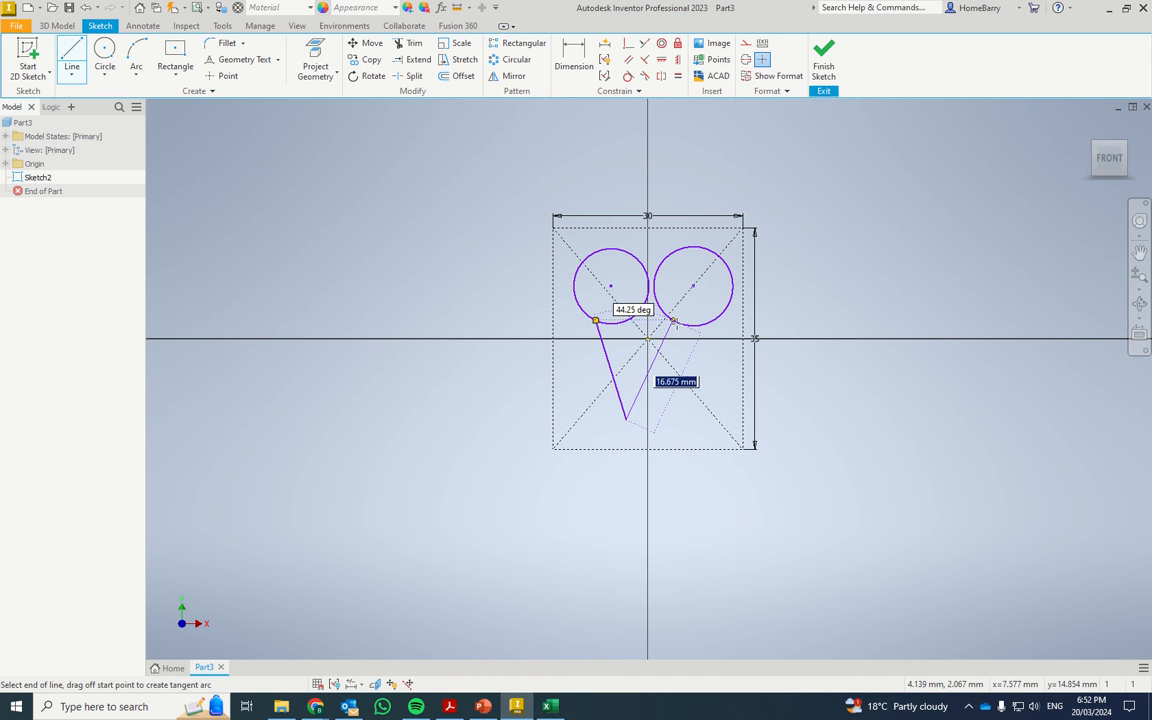
{"action": "double_click", "coordinate": [673, 321]}
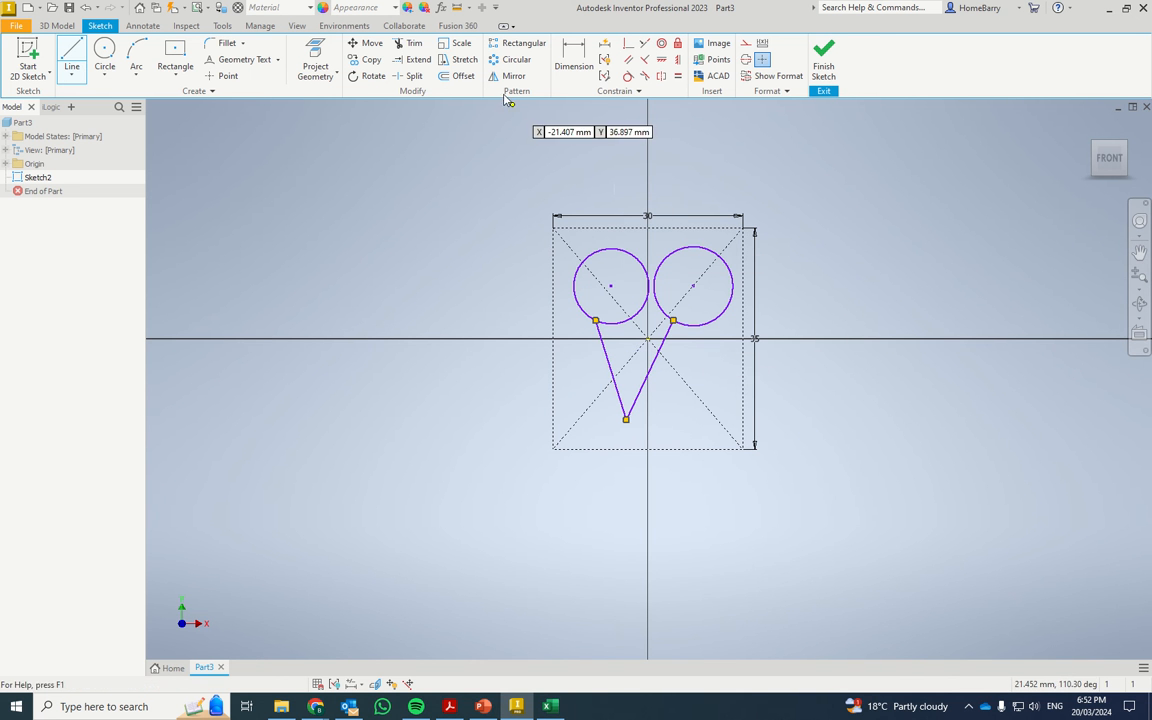
{"action": "key", "text": "Escape"}
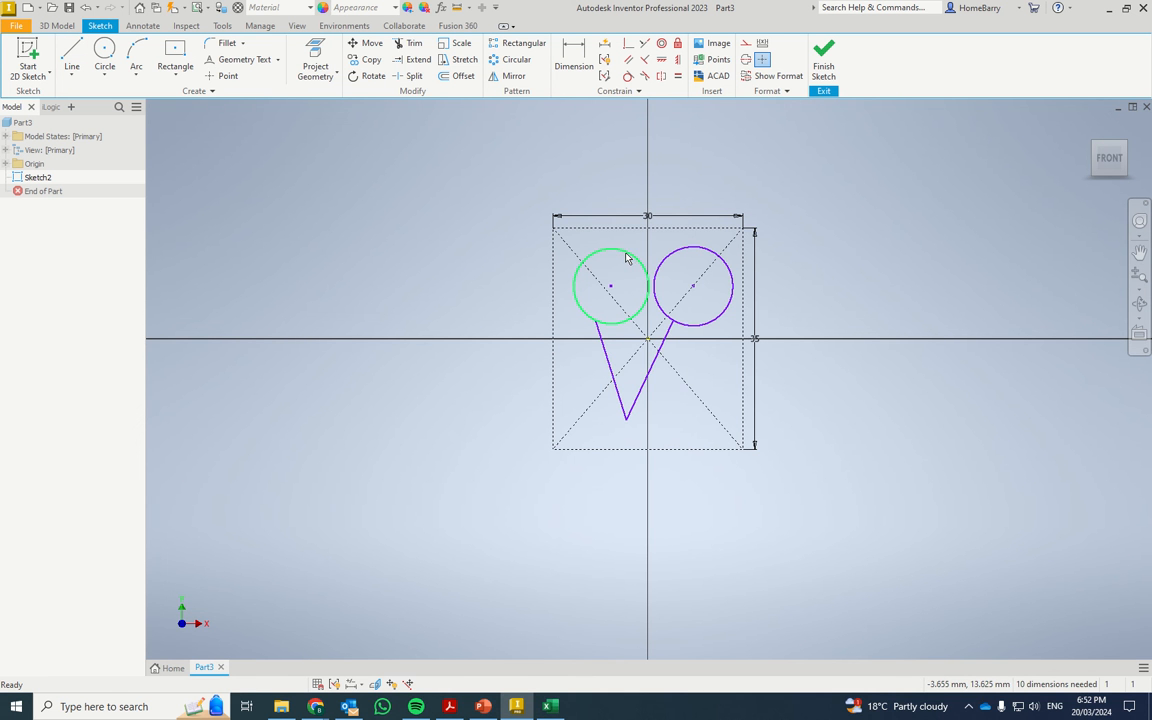
Apply equal constraints between the two circles and between the two V lines.
{"action": "left_click", "coordinate": [678, 77]}
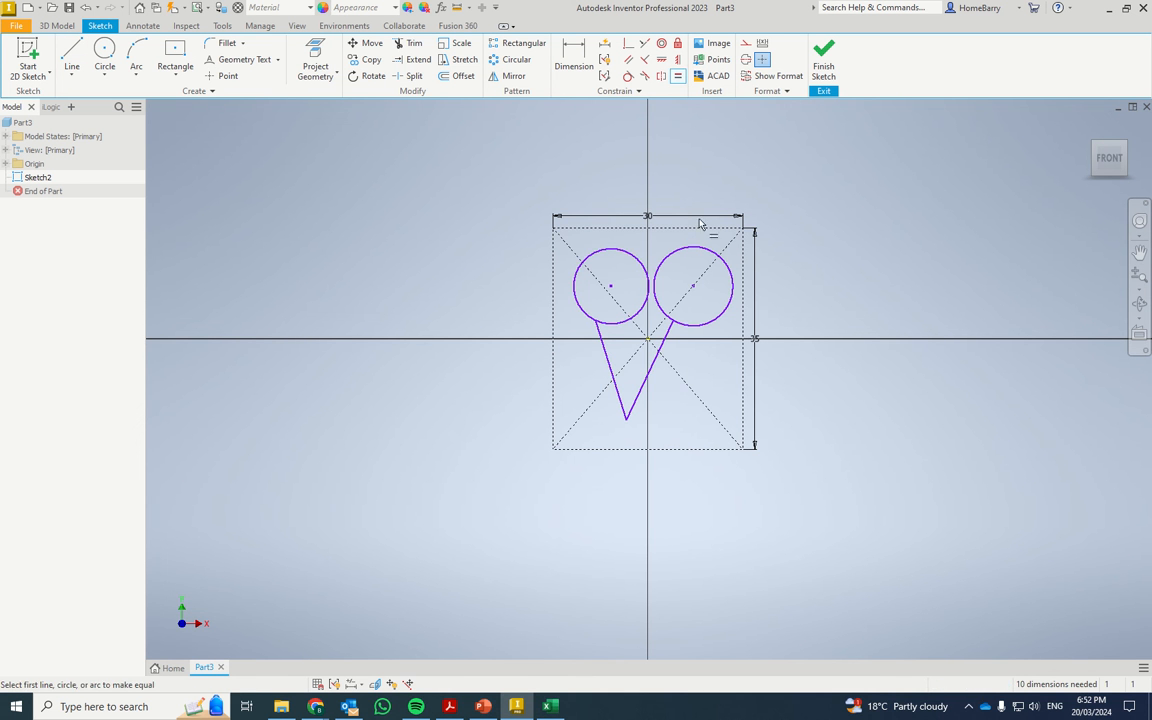
{"action": "left_click", "coordinate": [701, 248]}
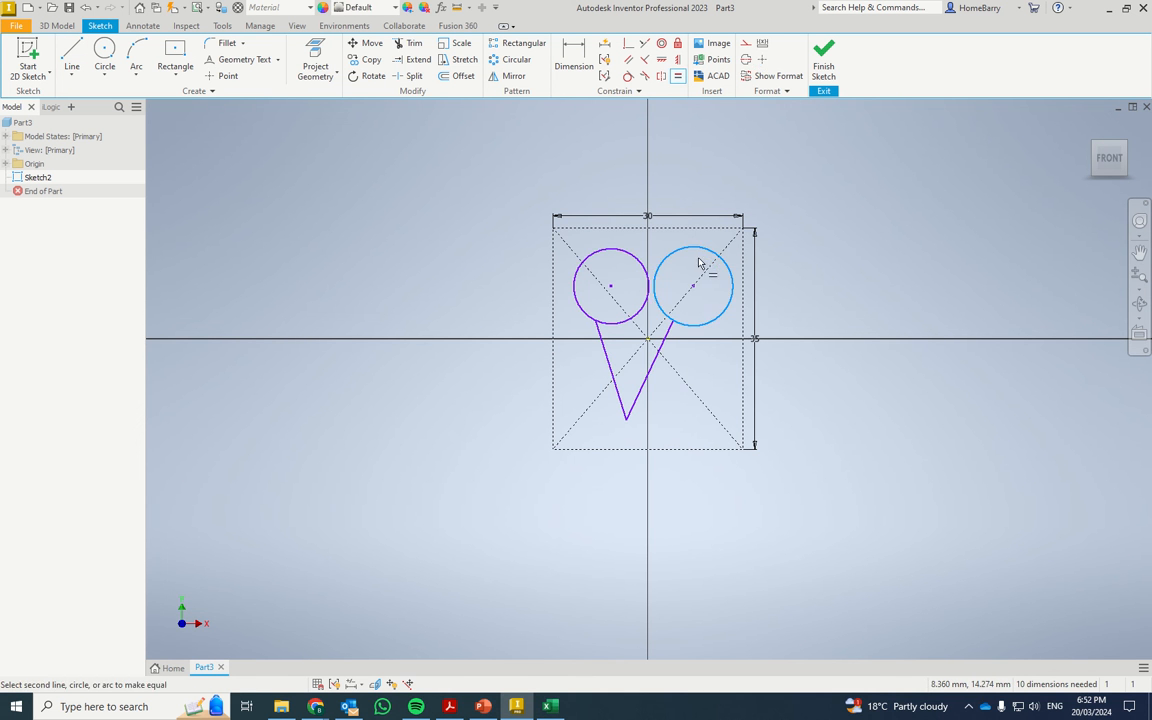
{"action": "left_click", "coordinate": [631, 260]}
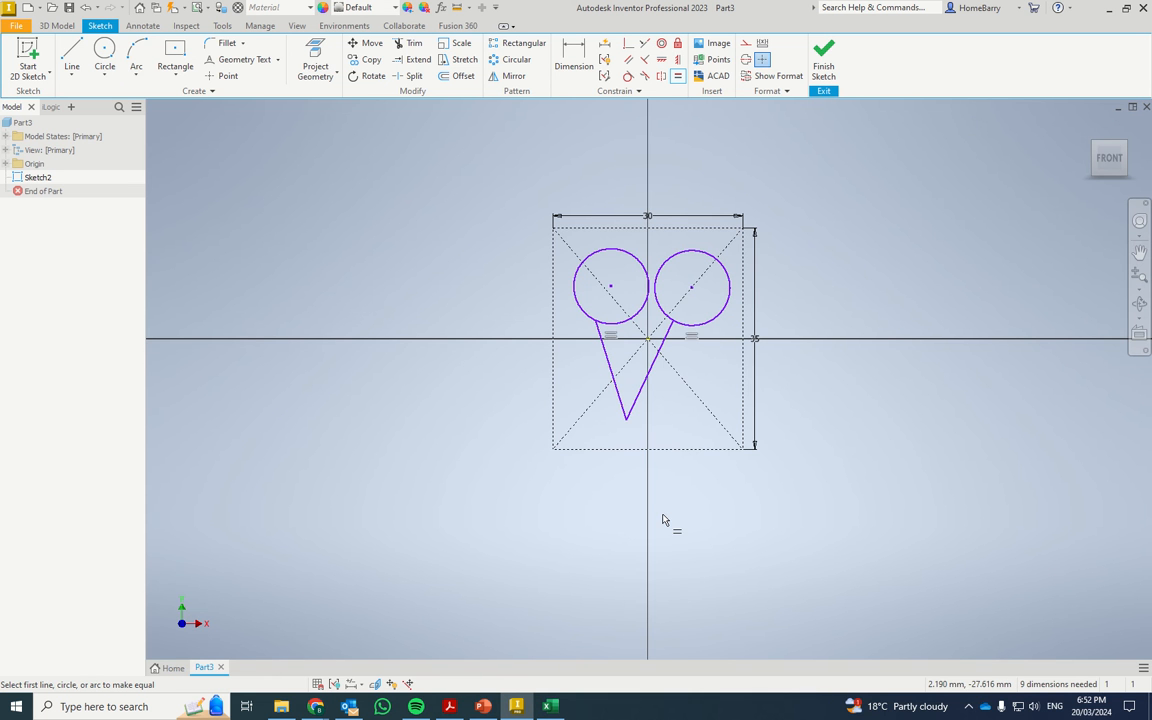
{"action": "left_click", "coordinate": [655, 363]}
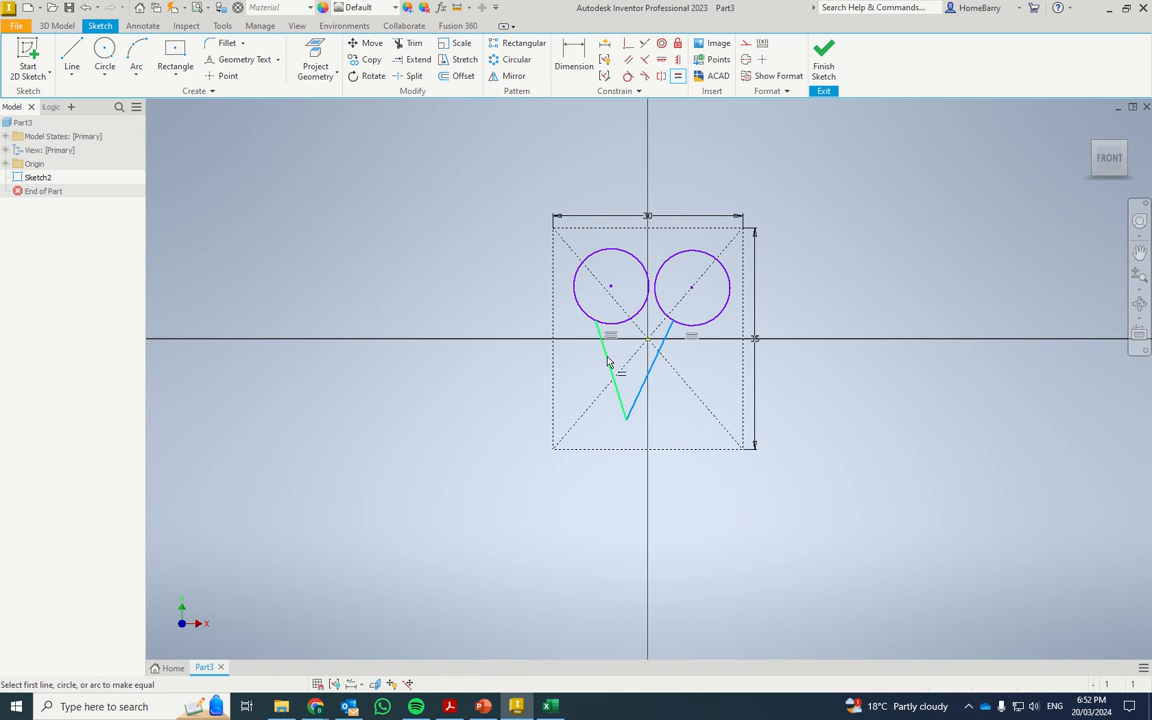
{"action": "left_click", "coordinate": [614, 378]}
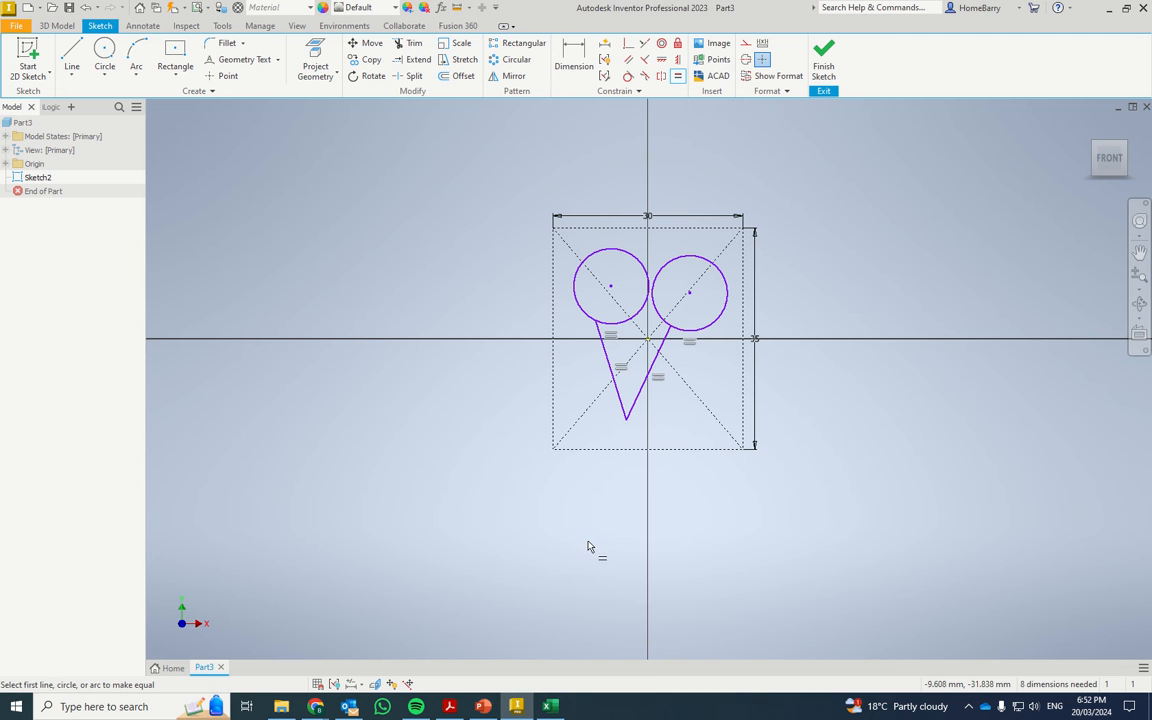
Make the right circle tangent to the top and right edges of the construction rectangle.
{"action": "left_click", "coordinate": [628, 77]}
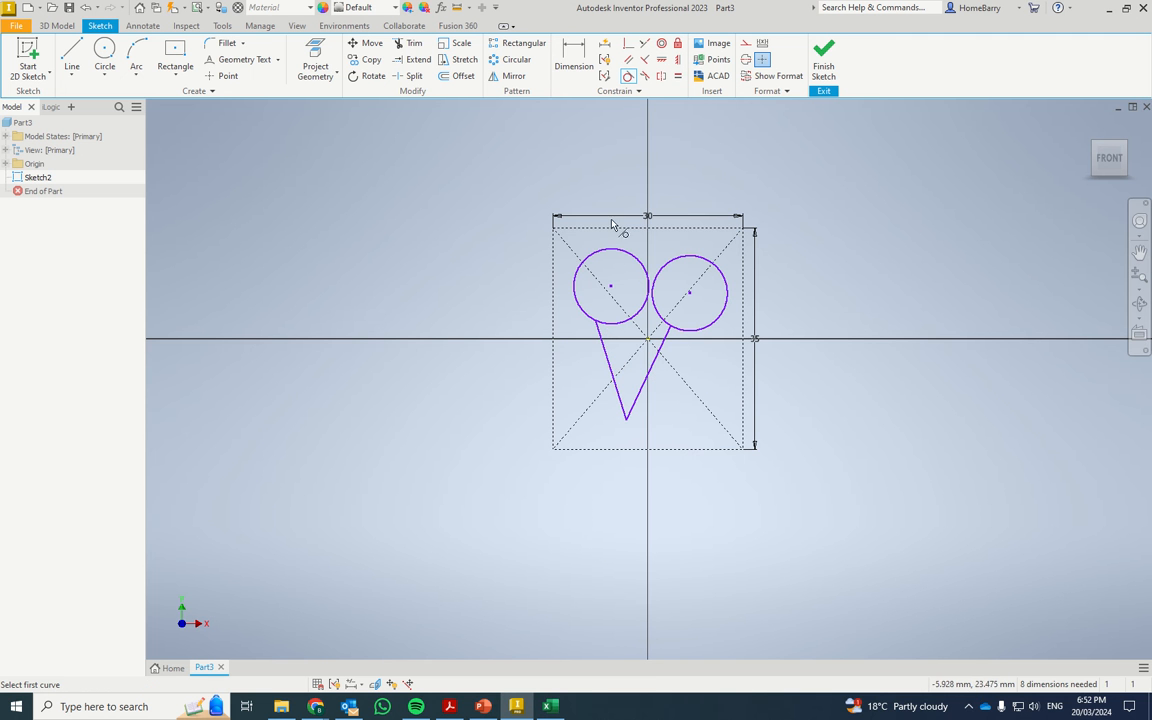
{"action": "left_click", "coordinate": [688, 256]}
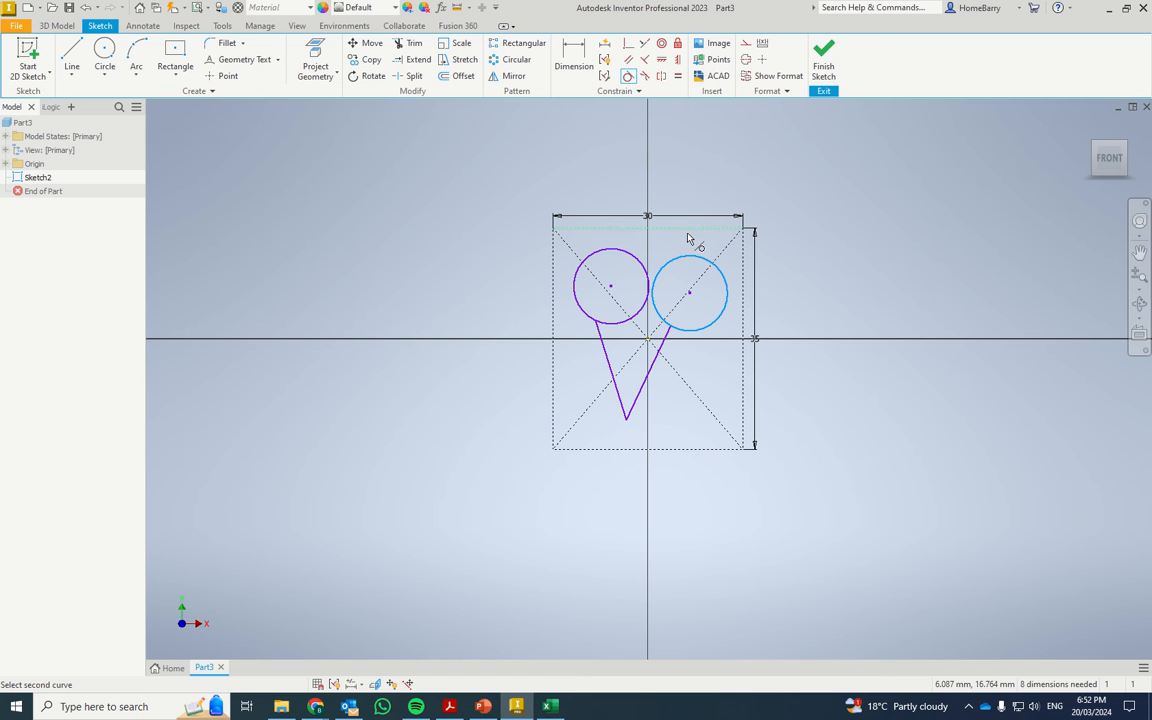
{"action": "left_click", "coordinate": [688, 229]}
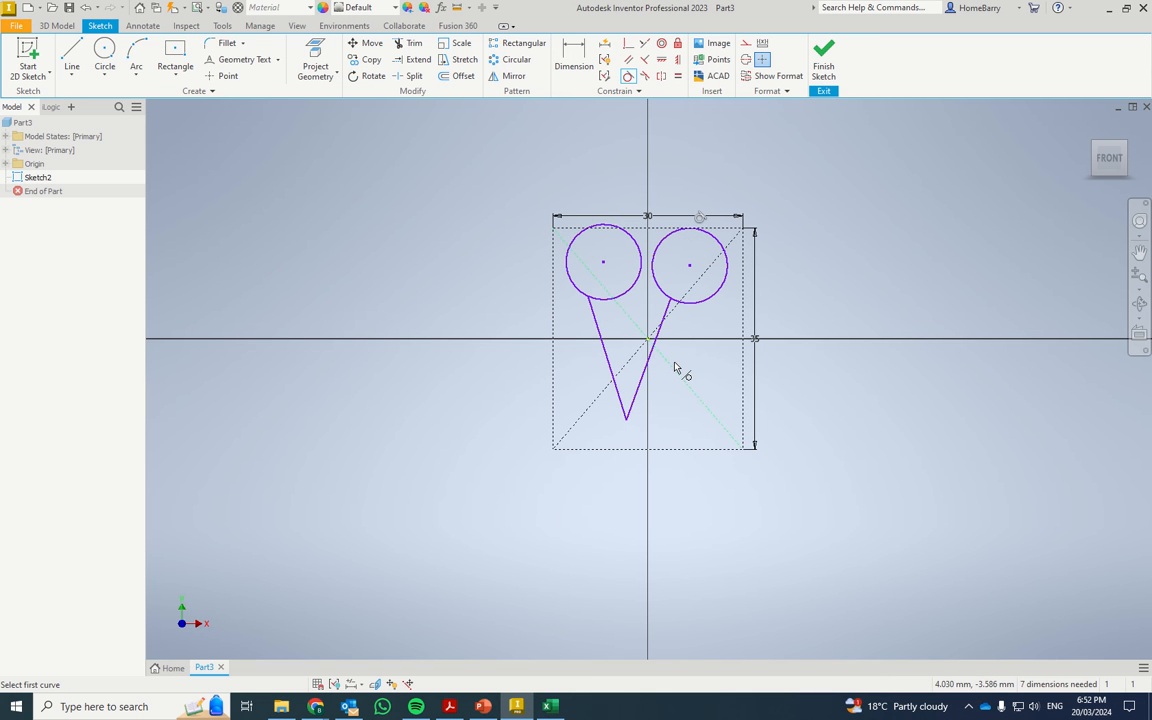
{"action": "left_click", "coordinate": [718, 298]}
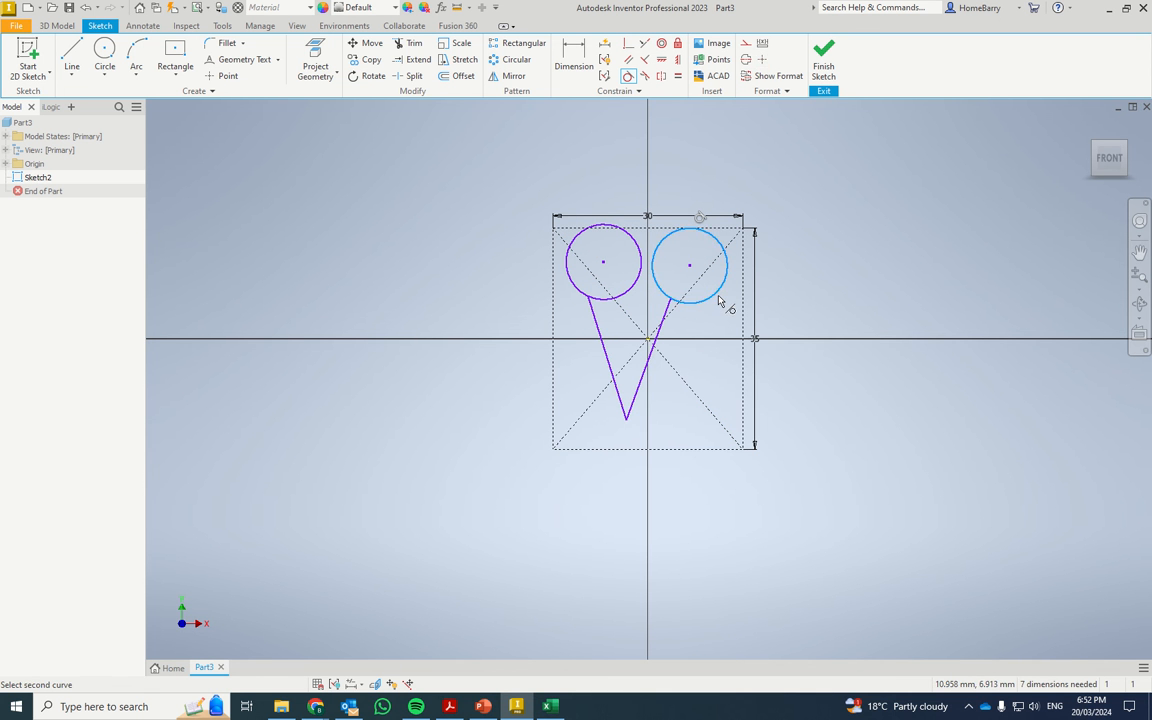
{"action": "left_click", "coordinate": [745, 307]}
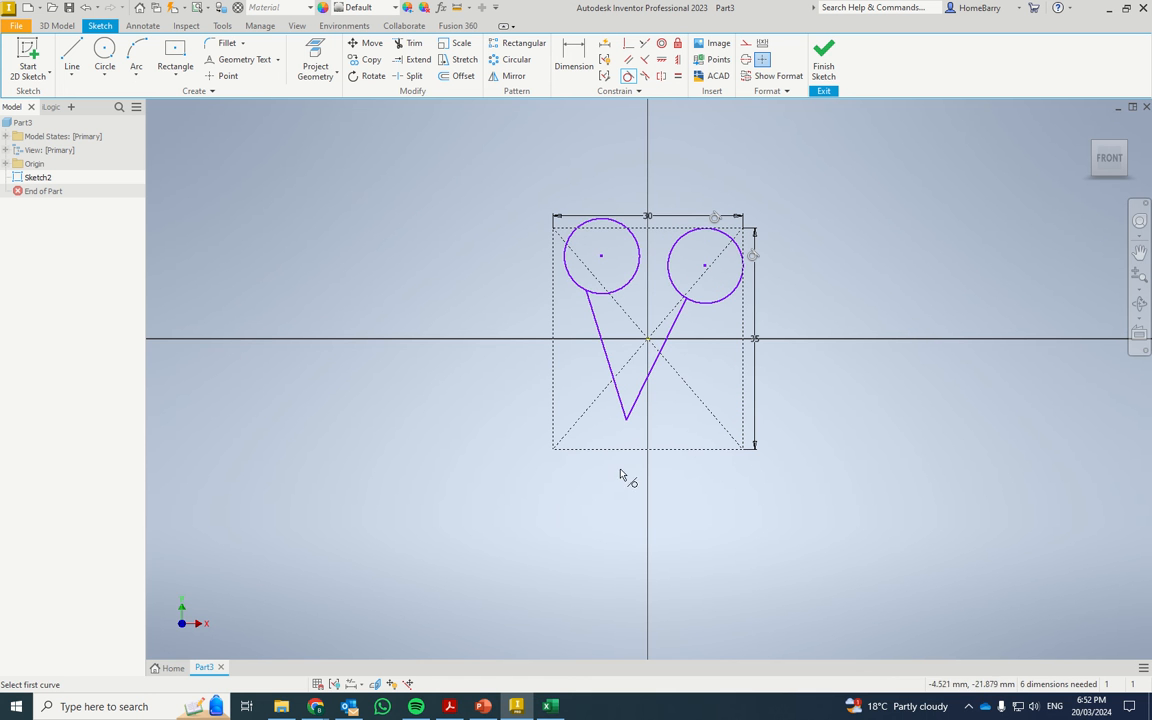
Make the left circle tangent to the top and left edges of the construction rectangle.
{"action": "left_click", "coordinate": [597, 224]}
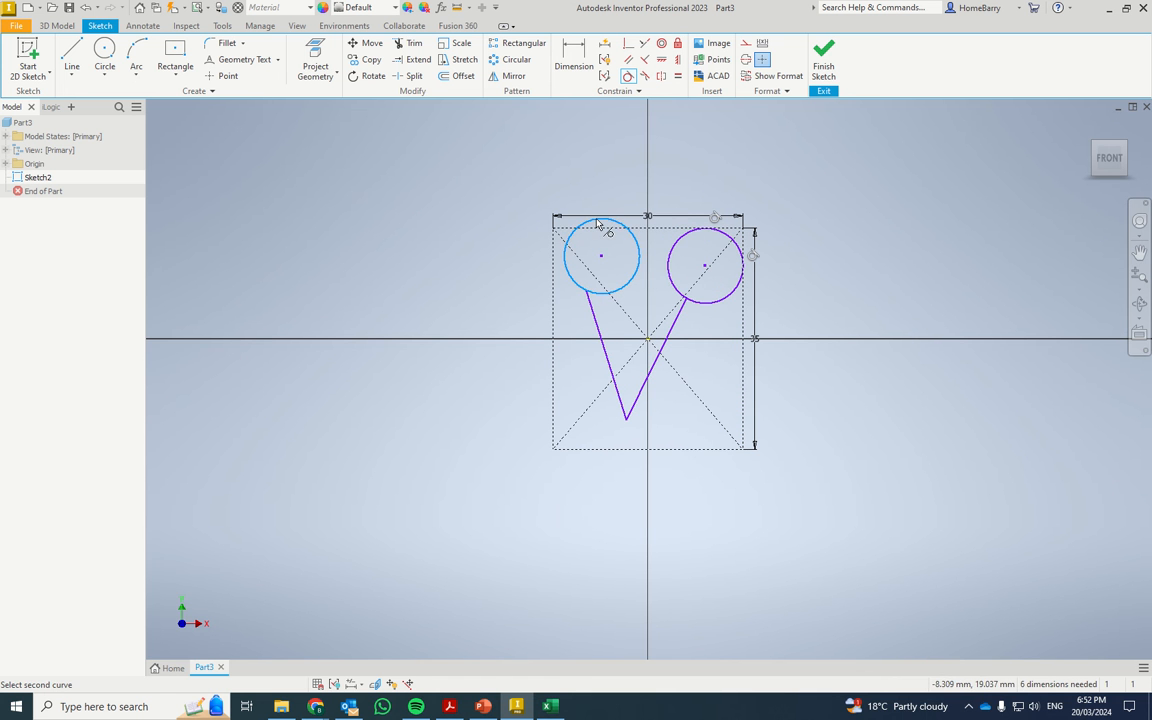
{"action": "left_click", "coordinate": [603, 229]}
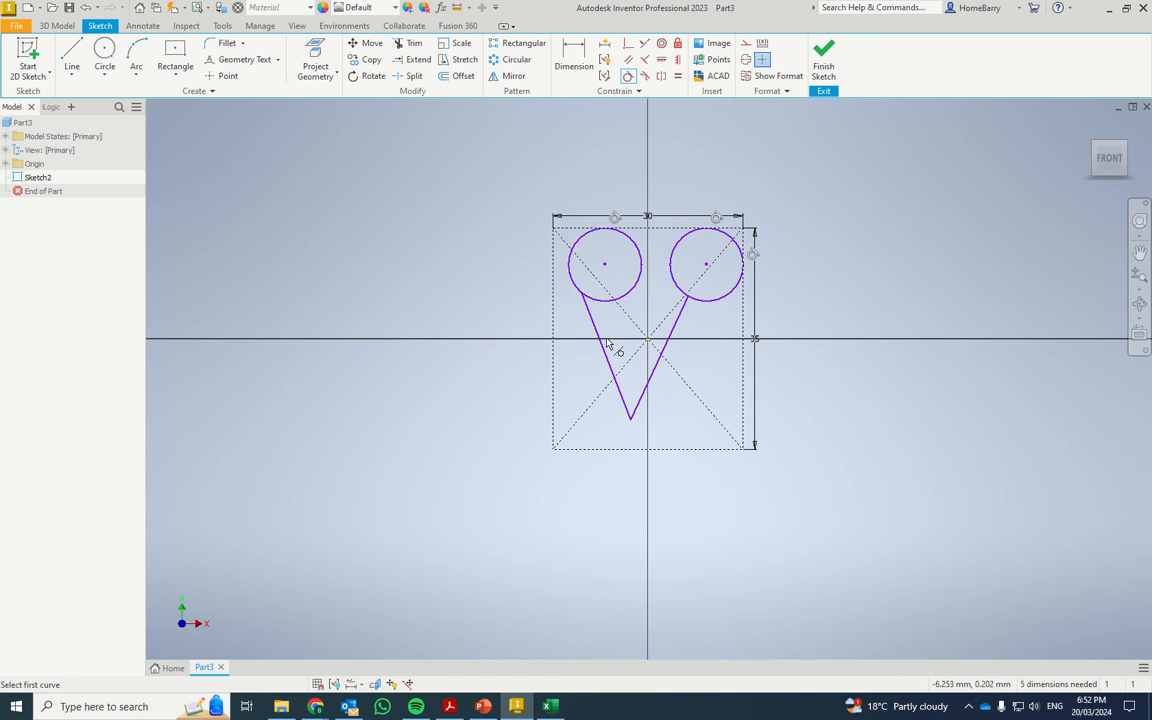
{"action": "left_click", "coordinate": [568, 270]}
{"action": "left_click", "coordinate": [555, 283]}
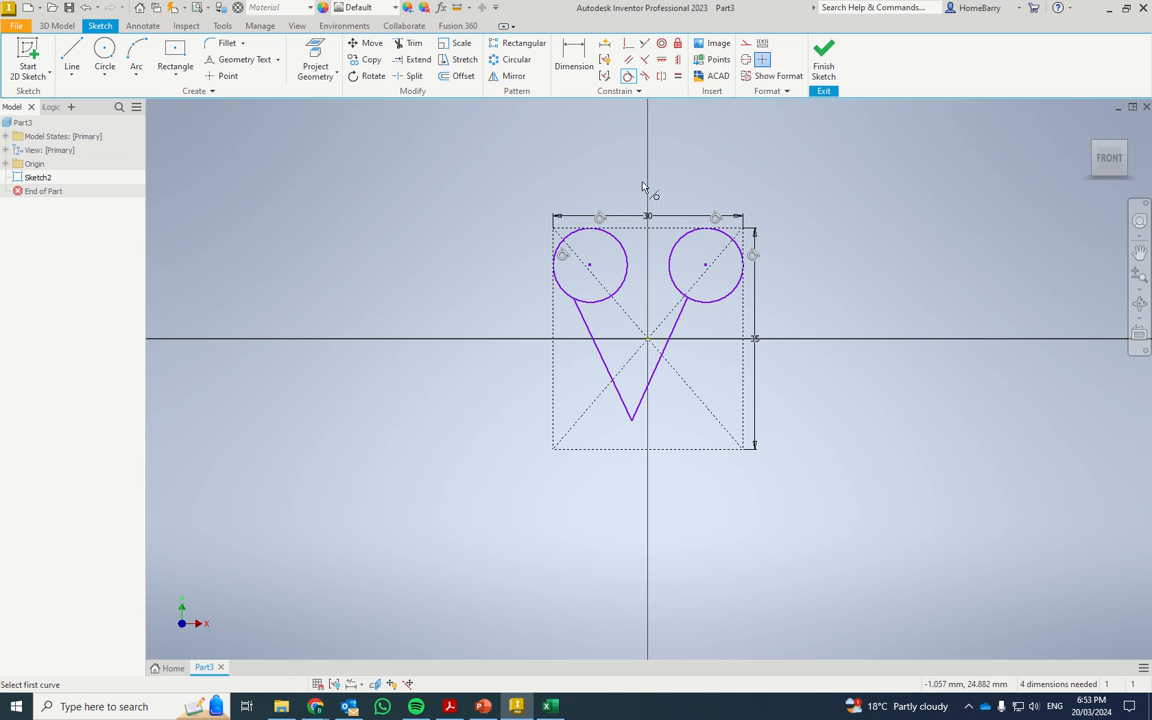
Make the lower vertex of the V coincident with the midpoint of the construction rectangle's bottom edge.
{"action": "left_click", "coordinate": [629, 44]}
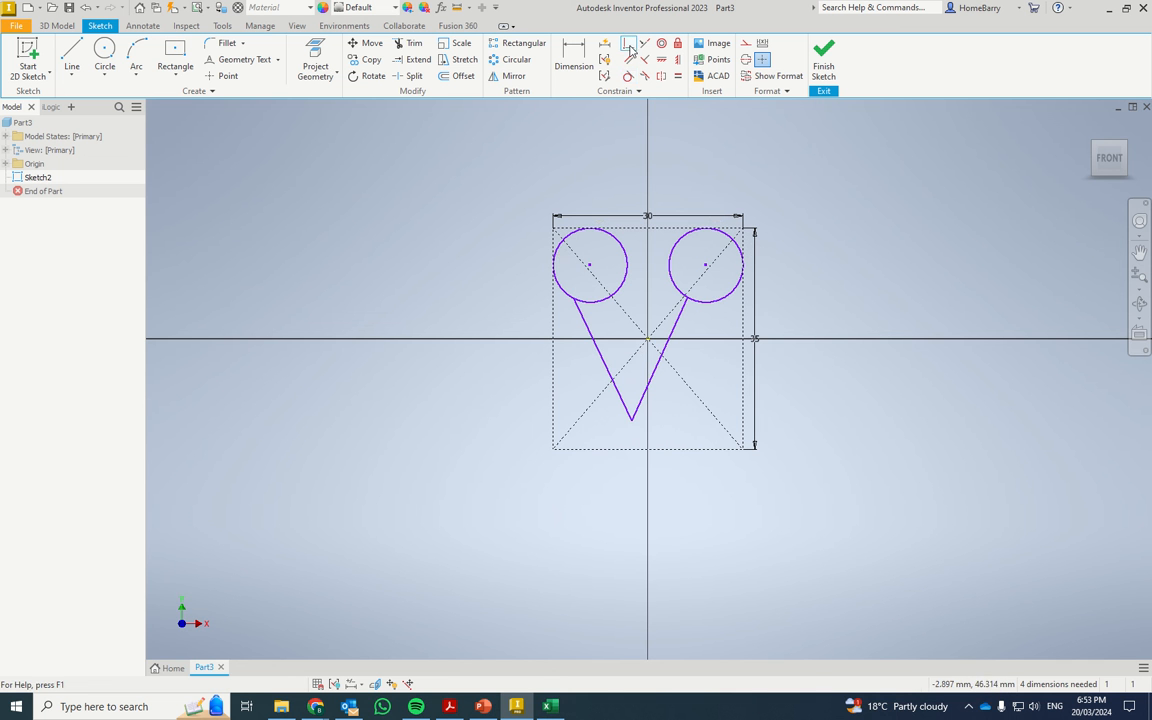
{"action": "left_click", "coordinate": [634, 426]}
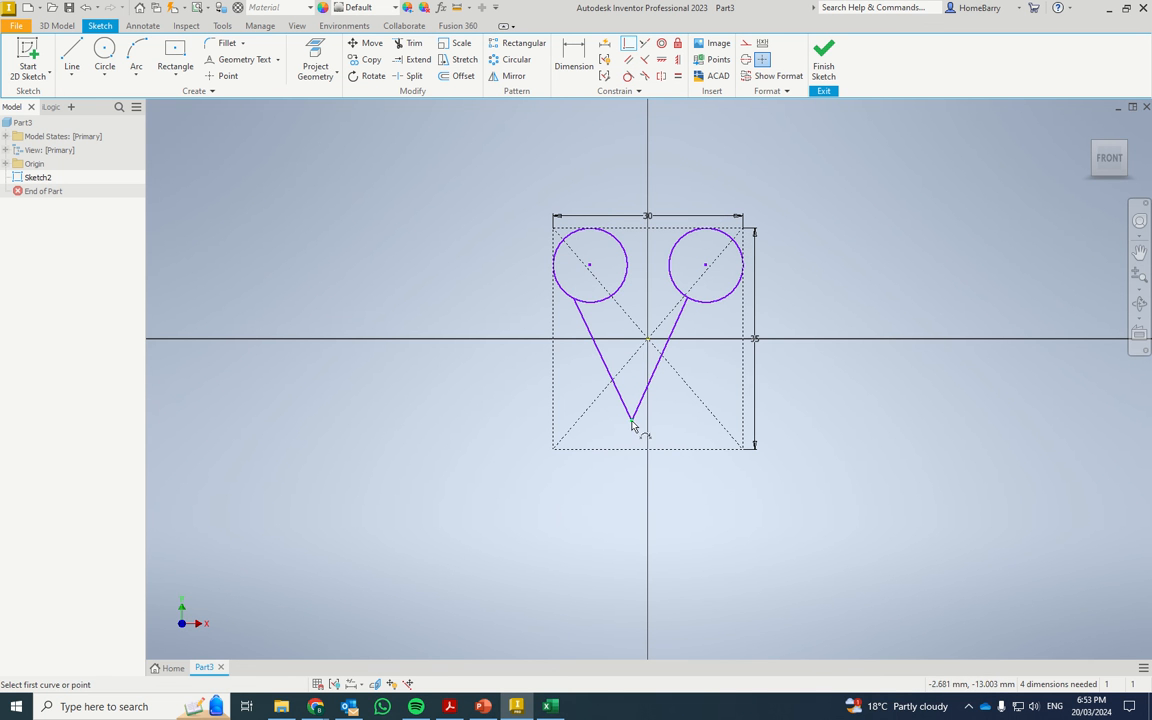
{"action": "left_click", "coordinate": [648, 450]}
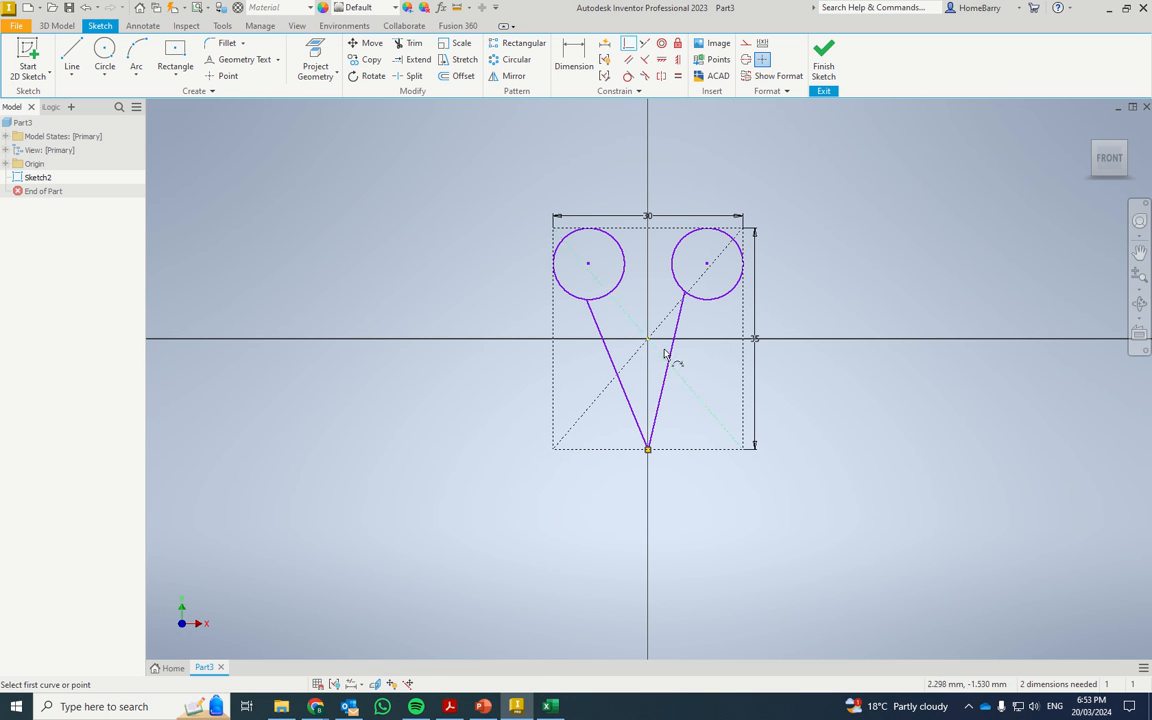
Apply a tangent constraint between the left V line and the left circle.
{"action": "left_click", "coordinate": [627, 79]}
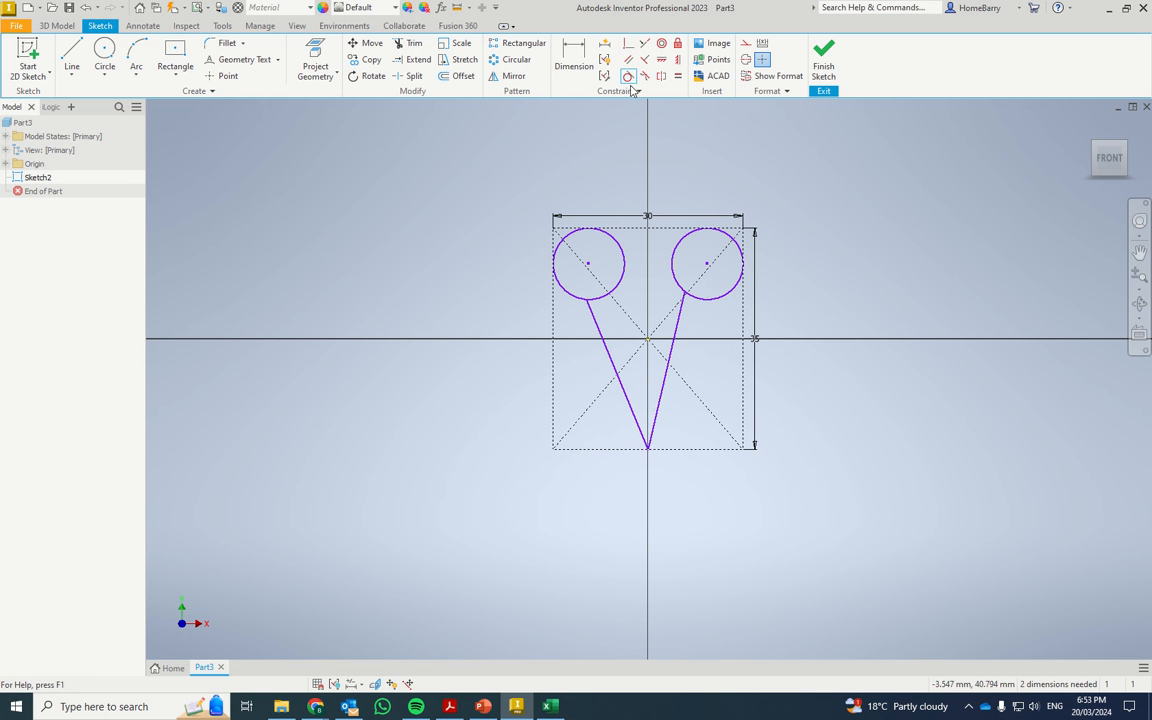
{"action": "left_click", "coordinate": [605, 344]}
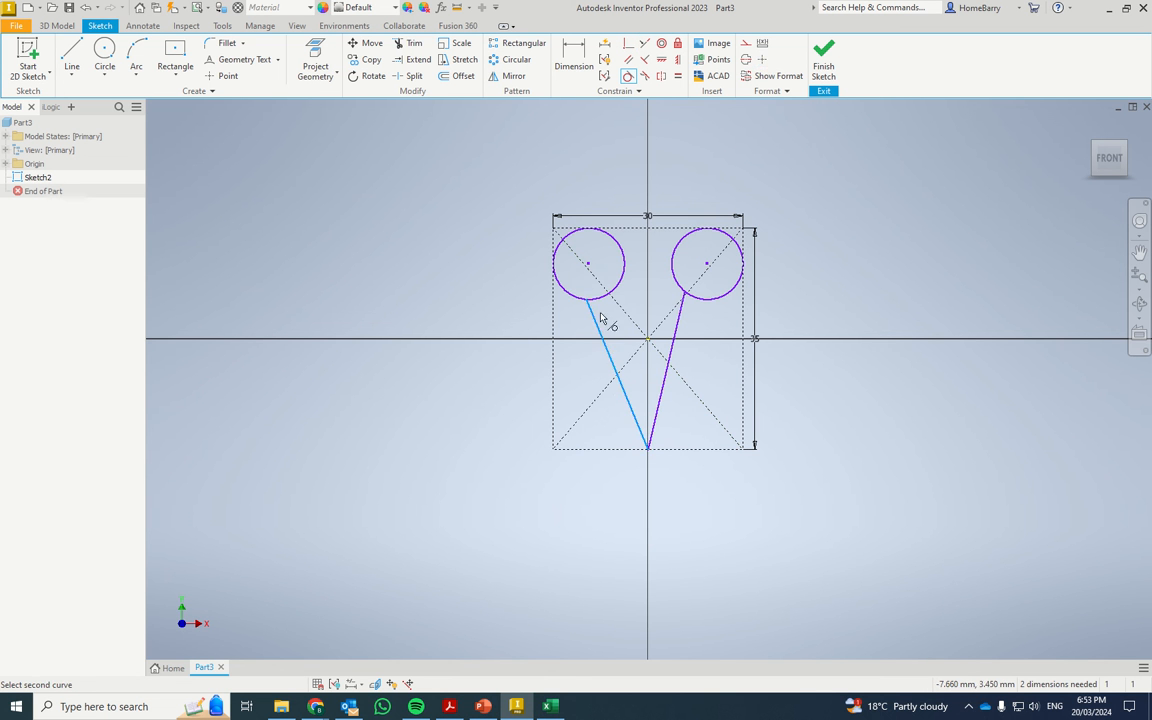
{"action": "left_click", "coordinate": [598, 298]}
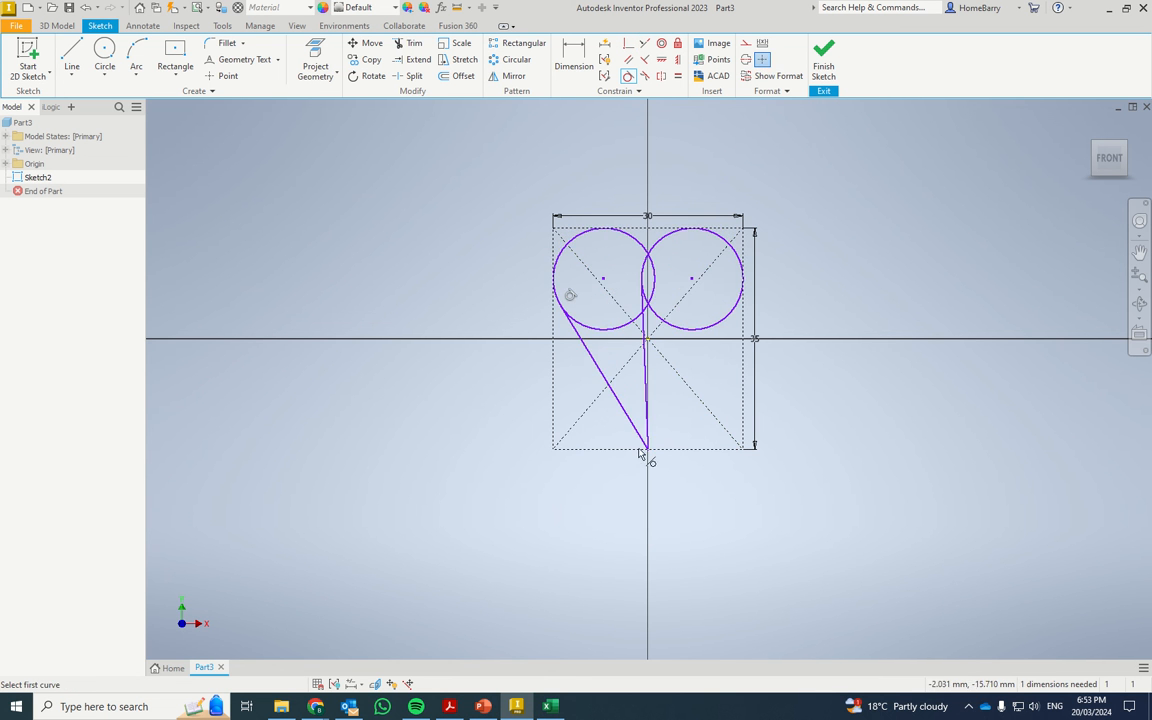
Try to make the right V line tangent to the right circle.
{"action": "left_click", "coordinate": [647, 376]}
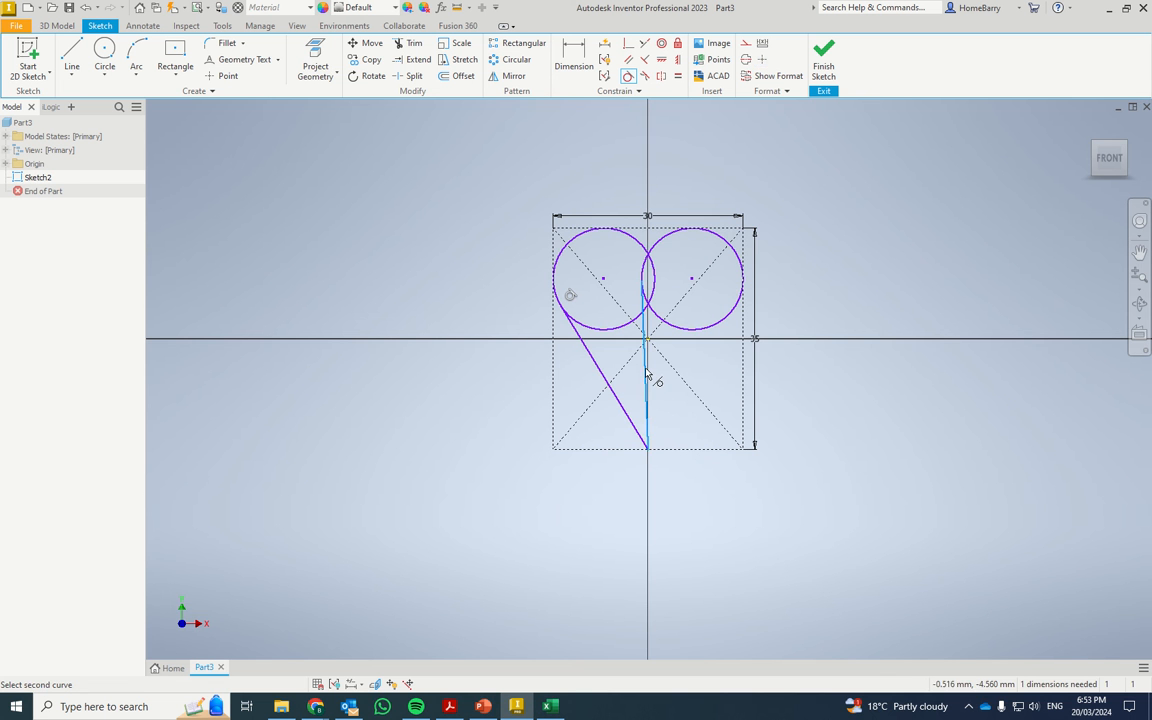
{"action": "left_click", "coordinate": [726, 330]}
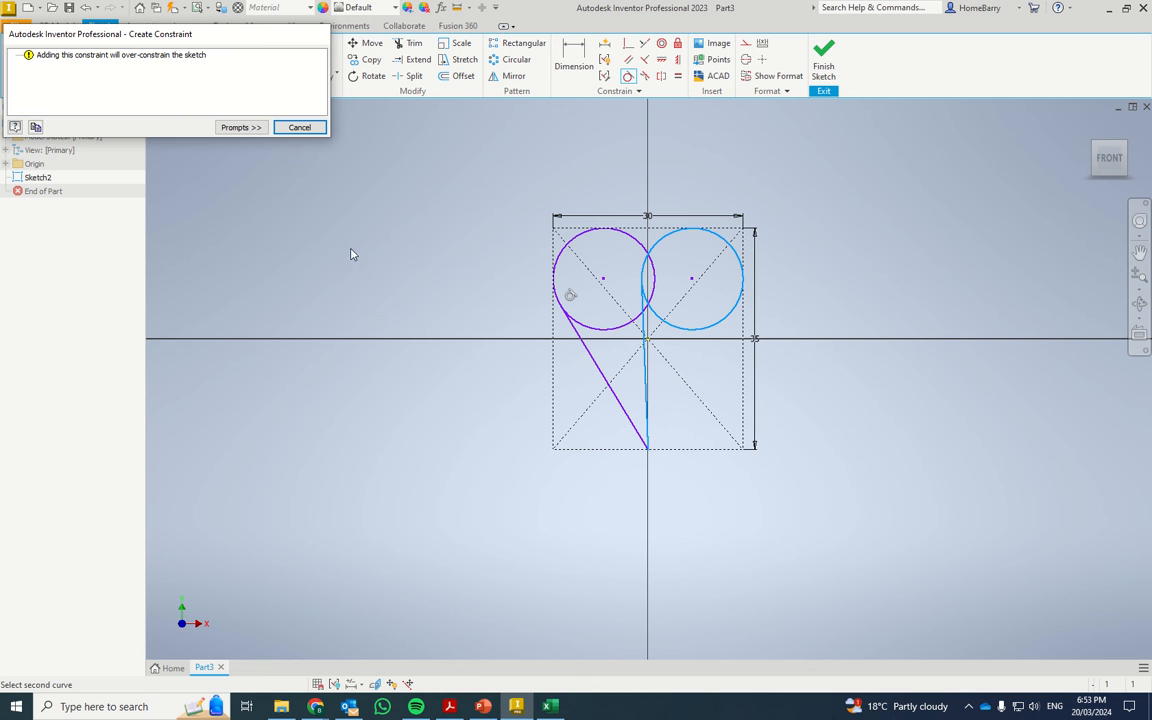
{"action": "left_click", "coordinate": [300, 128]}
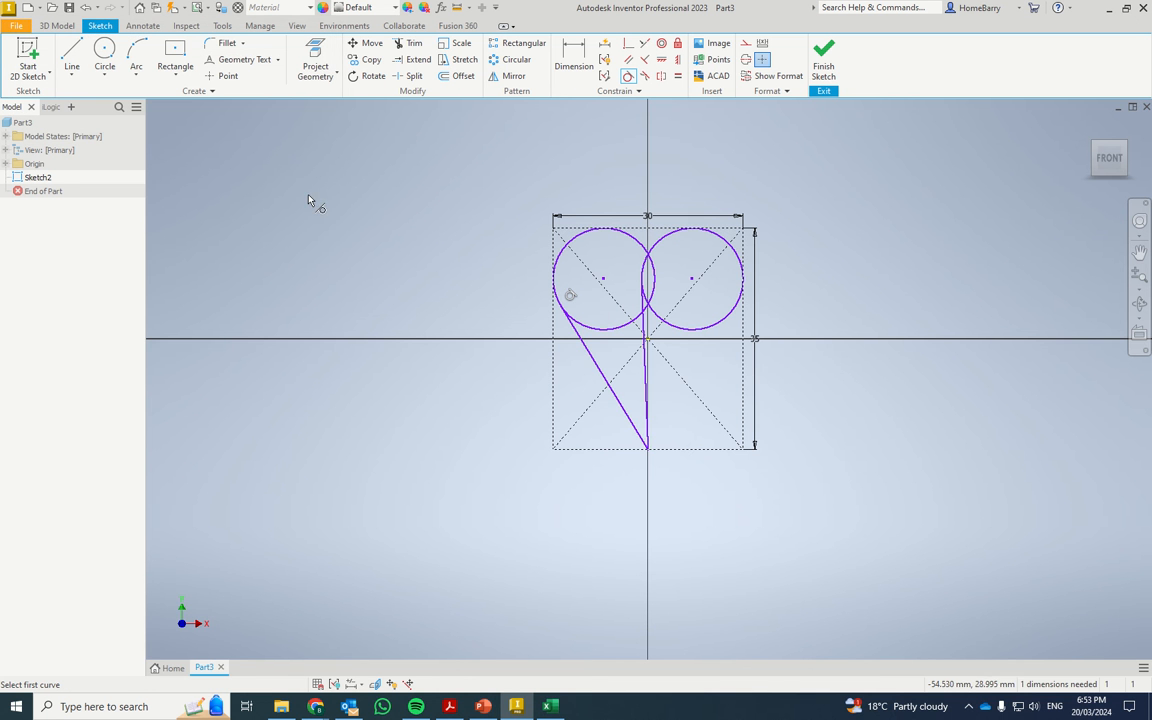
{"action": "key", "text": "Escape"}
Replace the right V line with a new line about 22 mm long from the V's vertex to the right circle's lower edge.
{"action": "left_click", "coordinate": [644, 378]}
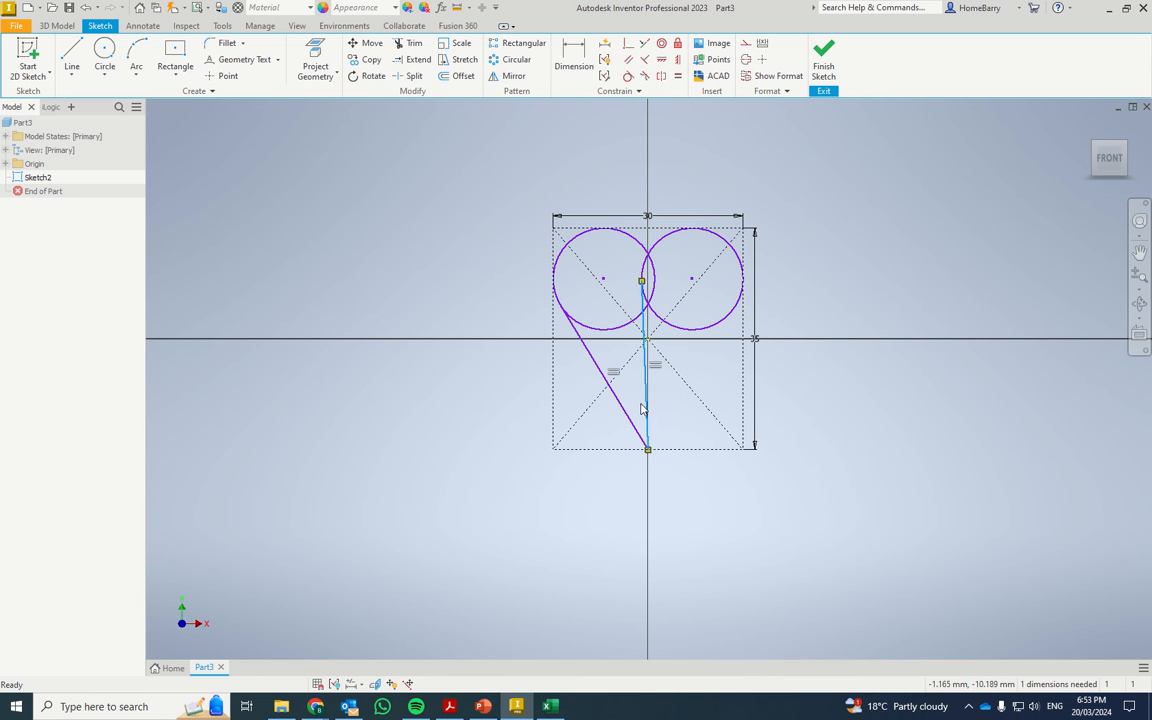
{"action": "key", "text": "Delete"}
{"action": "left_click", "coordinate": [71, 52]}
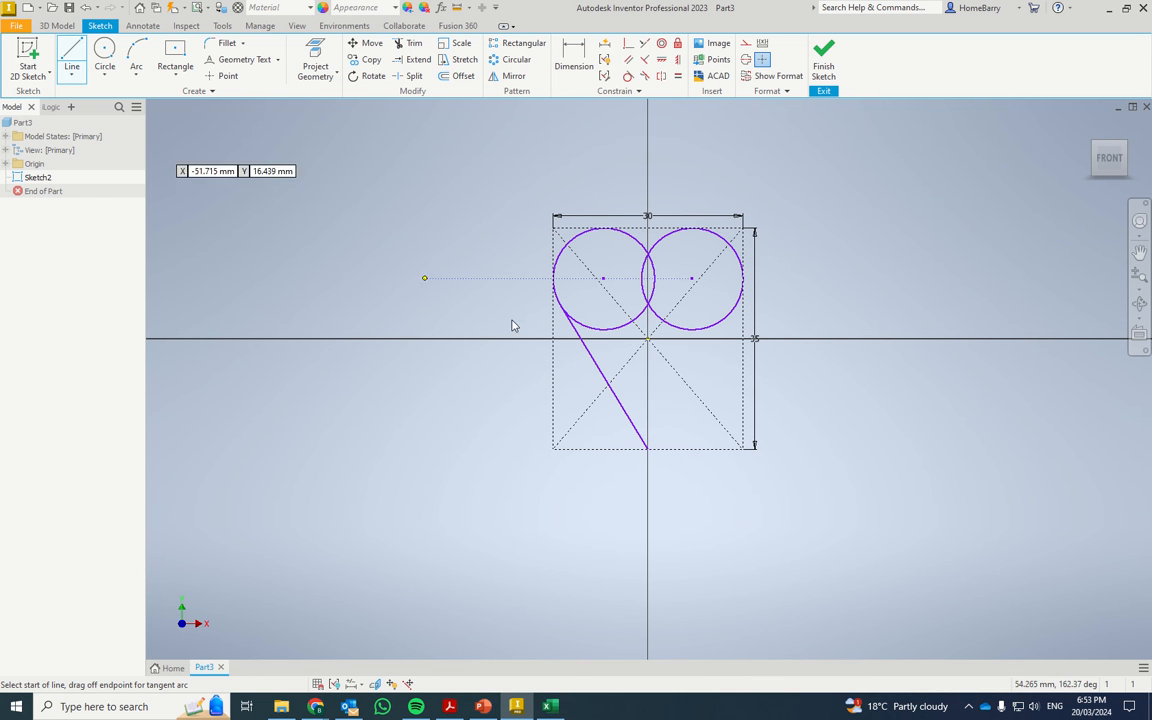
{"action": "left_click", "coordinate": [647, 448]}
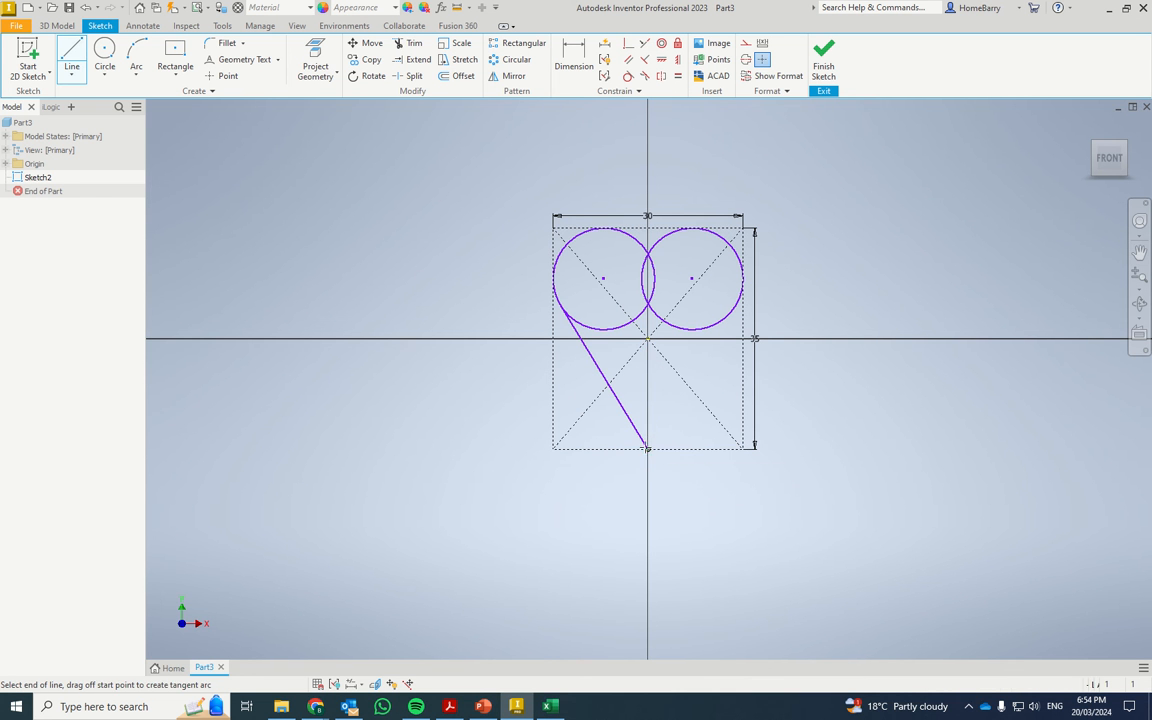
{"action": "left_click", "coordinate": [742, 349]}
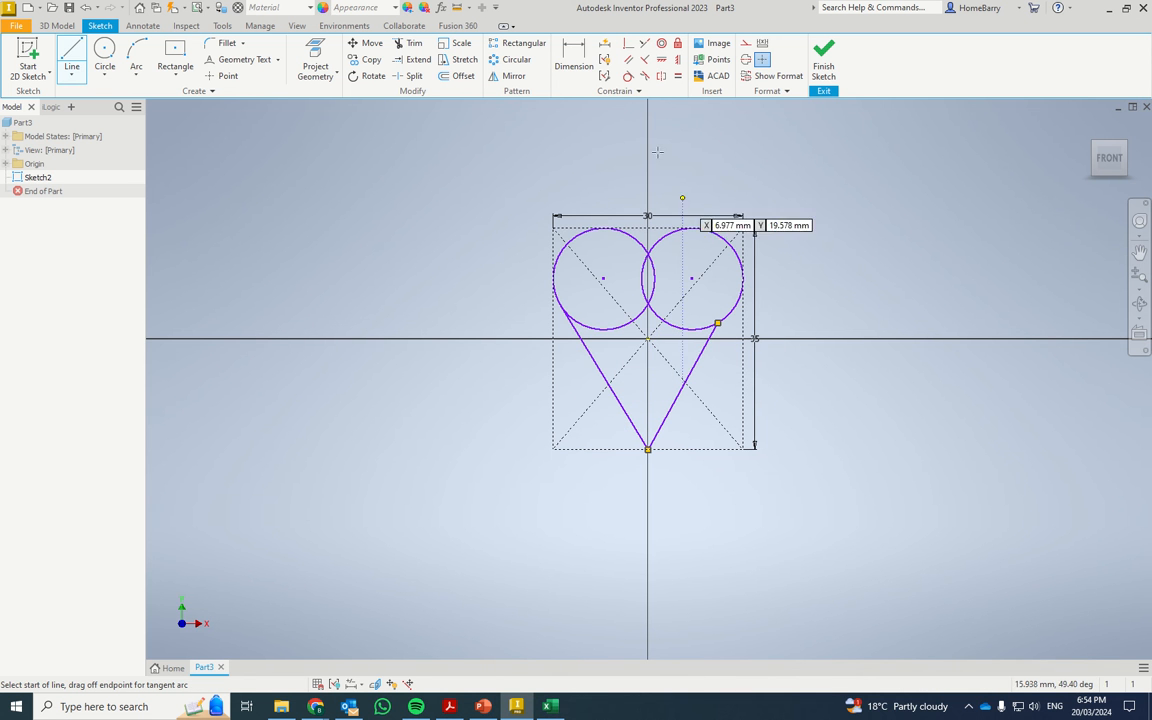
Make the redrawn right line tangent to the right circle and enlarge the equal circles slightly.
{"action": "left_click", "coordinate": [629, 77]}
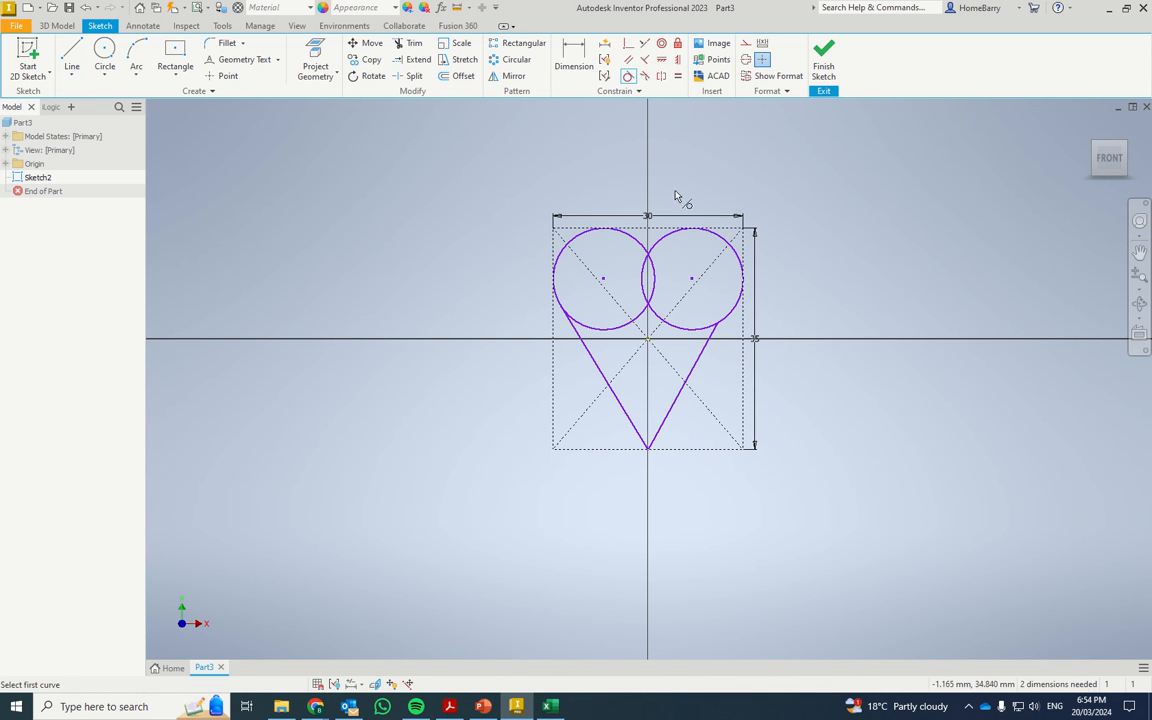
{"action": "left_click", "coordinate": [701, 356]}
{"action": "left_click", "coordinate": [731, 318]}
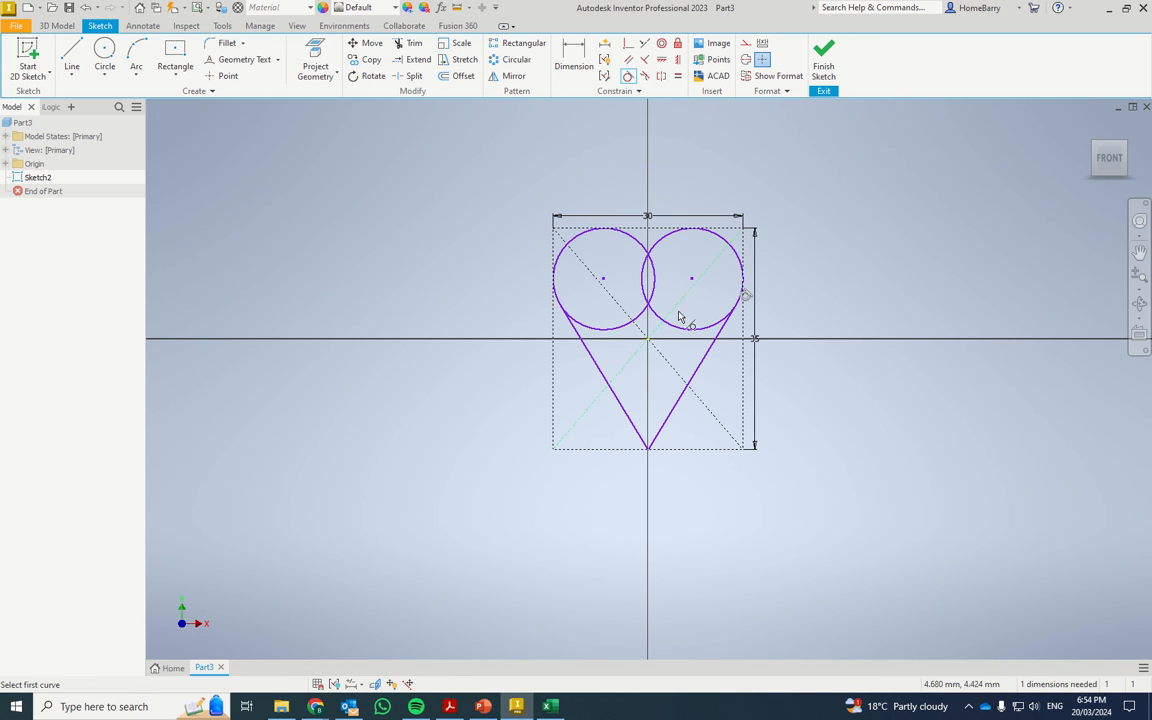
{"action": "key", "text": "Escape"}
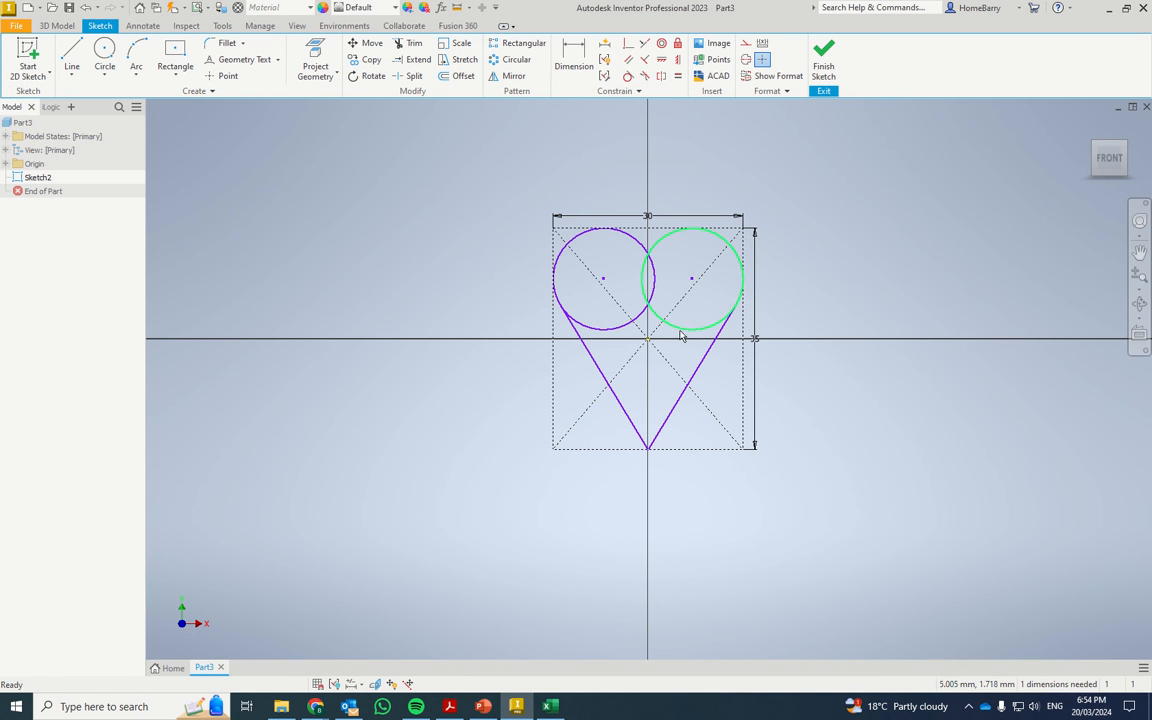
{"action": "left_click_drag", "start_coordinate": [680, 337], "coordinate": [689, 347]}
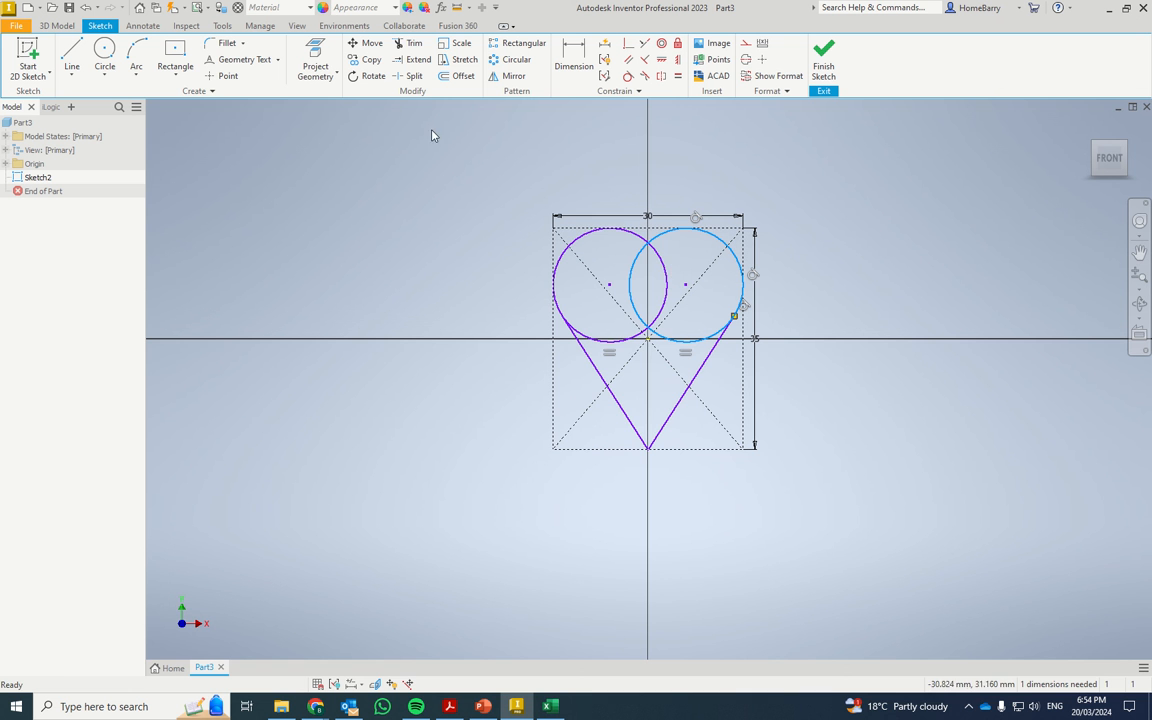
Trim the inner and lower arcs of both overlapping circles to leave a heart outline.
{"action": "left_click", "coordinate": [413, 47]}
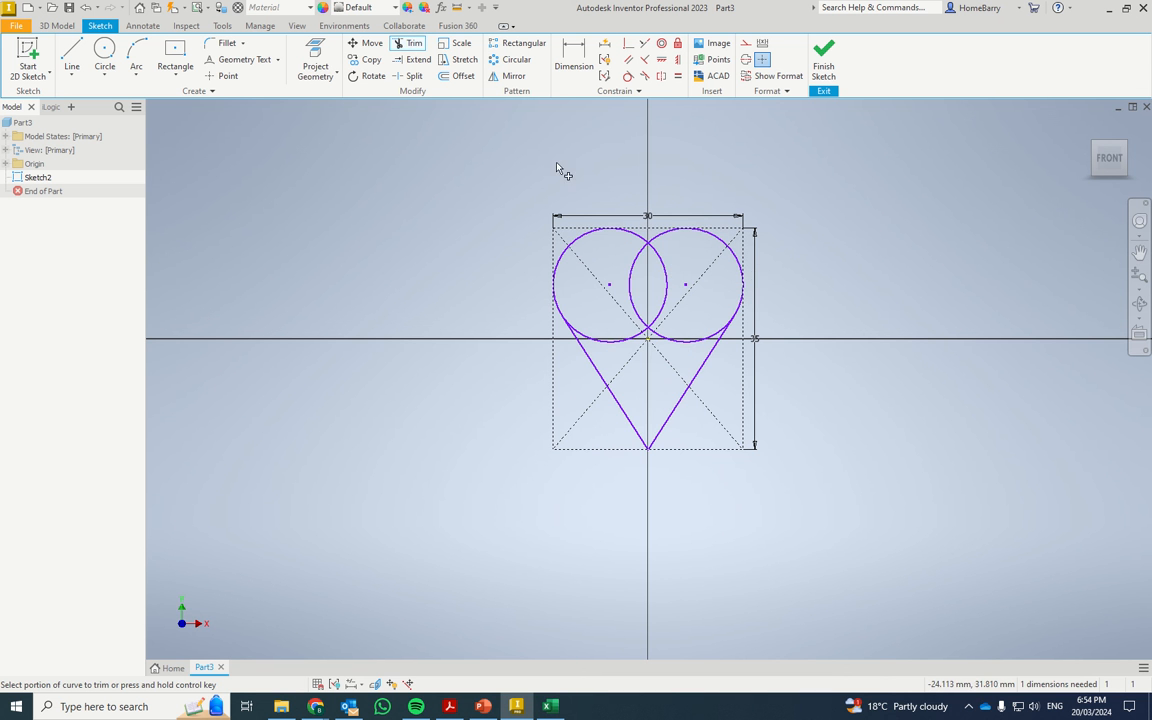
{"action": "left_click", "coordinate": [661, 309]}
{"action": "left_click", "coordinate": [645, 322]}
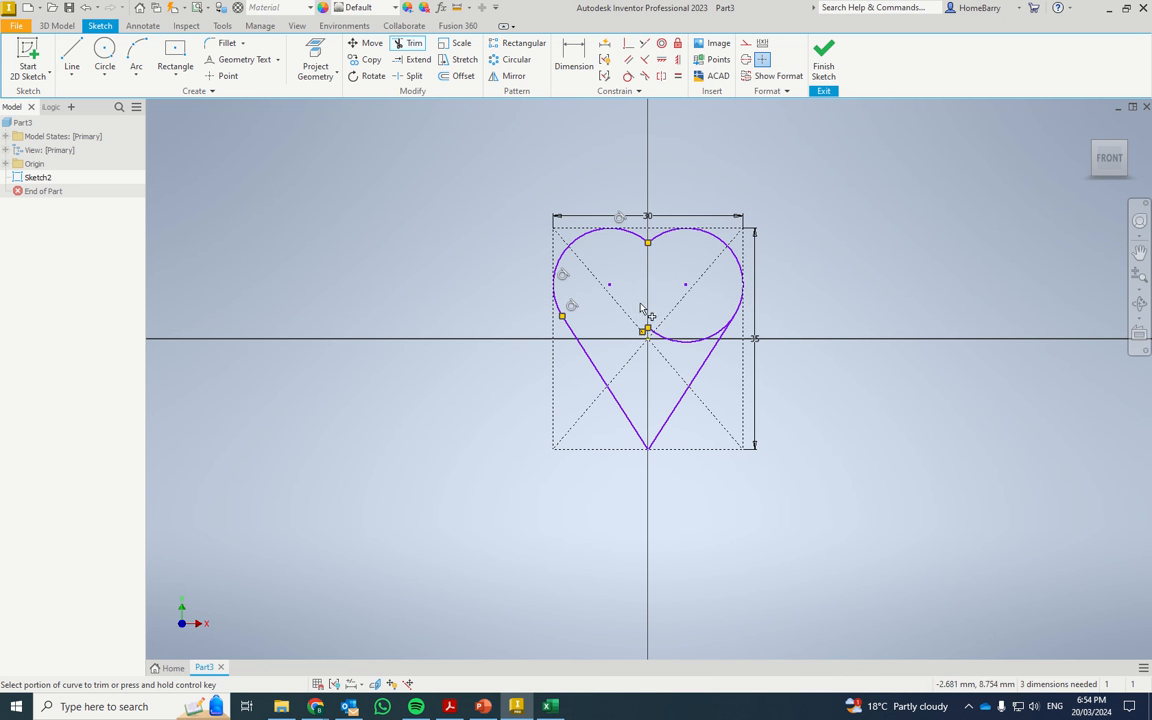
{"action": "left_click", "coordinate": [683, 343]}
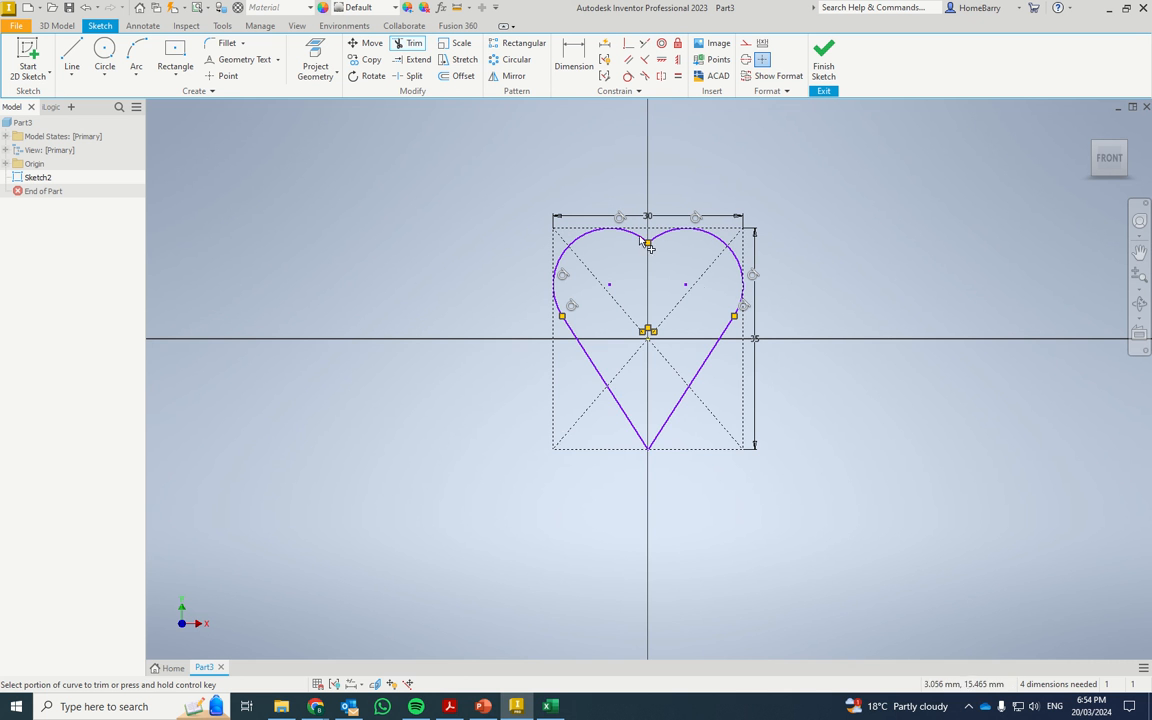
{"action": "key", "text": "Escape"}
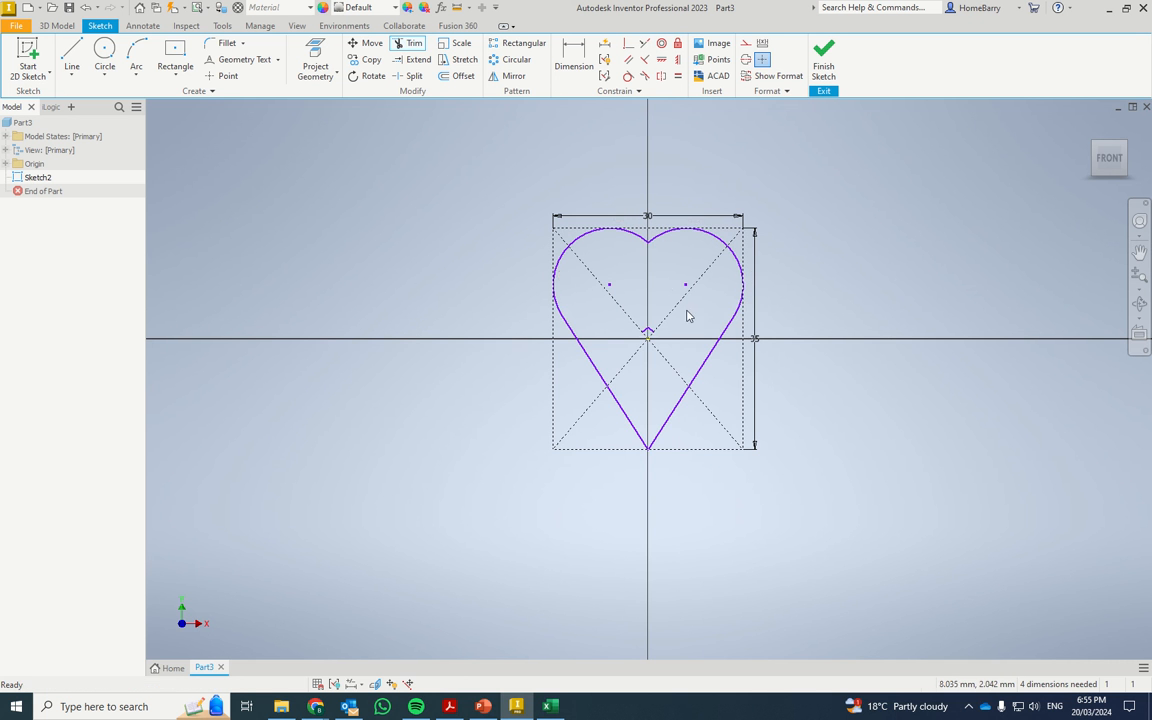
Move the heart's upper notch point slightly downward along the vertical axis.
{"action": "key", "text": "o"}
{"action": "left_click_drag", "start_coordinate": [648, 247], "coordinate": [647, 258]}
{"action": "key", "text": "Escape"}
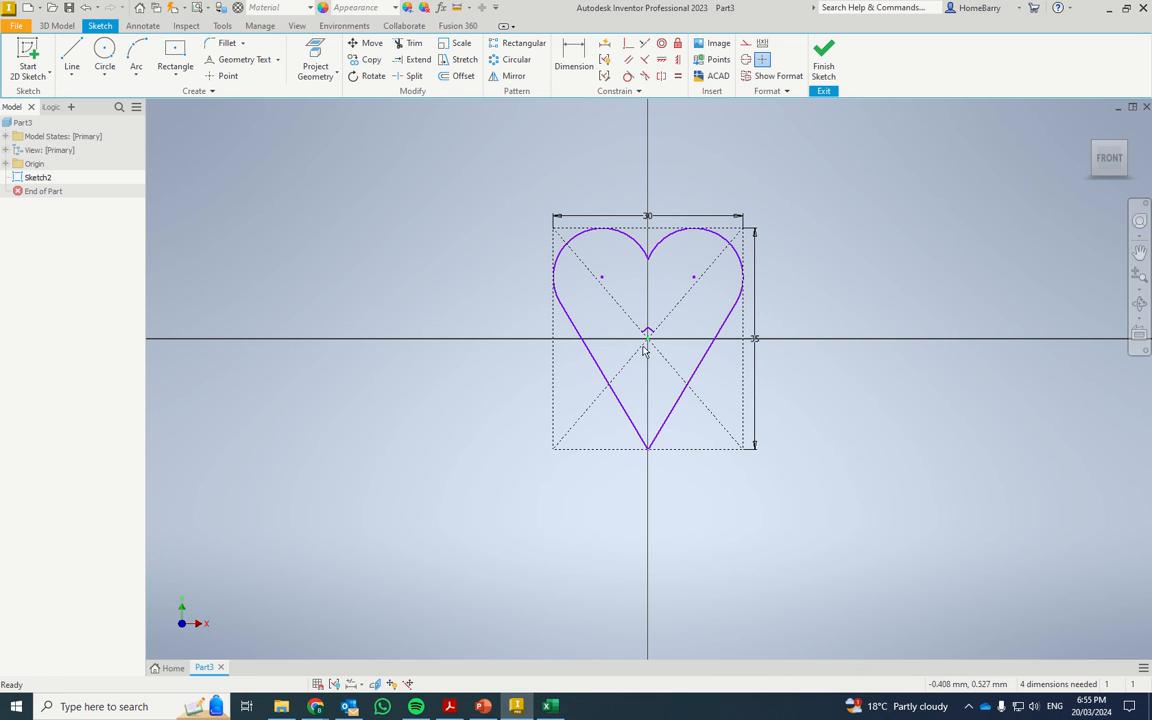
Delete the two leftover arc fragments near the sketch origin.
{"action": "scroll", "coordinate": [648, 343], "scroll_direction": "down", "scroll_amount": 5}
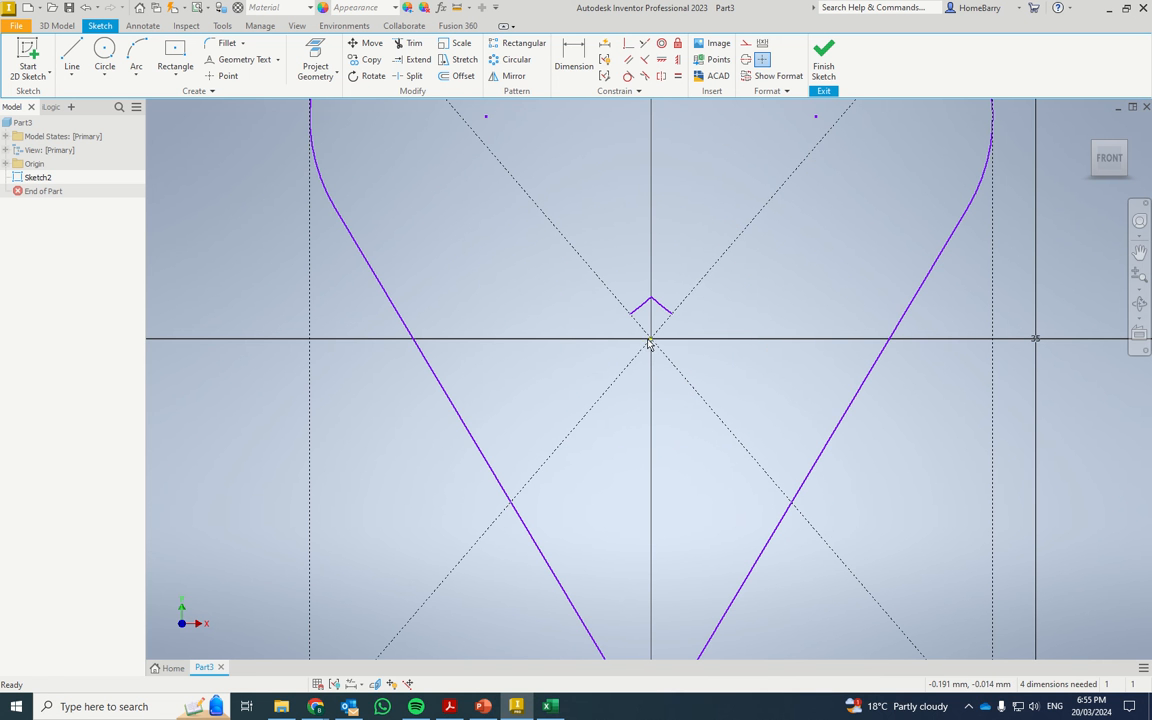
{"action": "left_click_drag", "start_coordinate": [603, 256], "coordinate": [724, 348]}
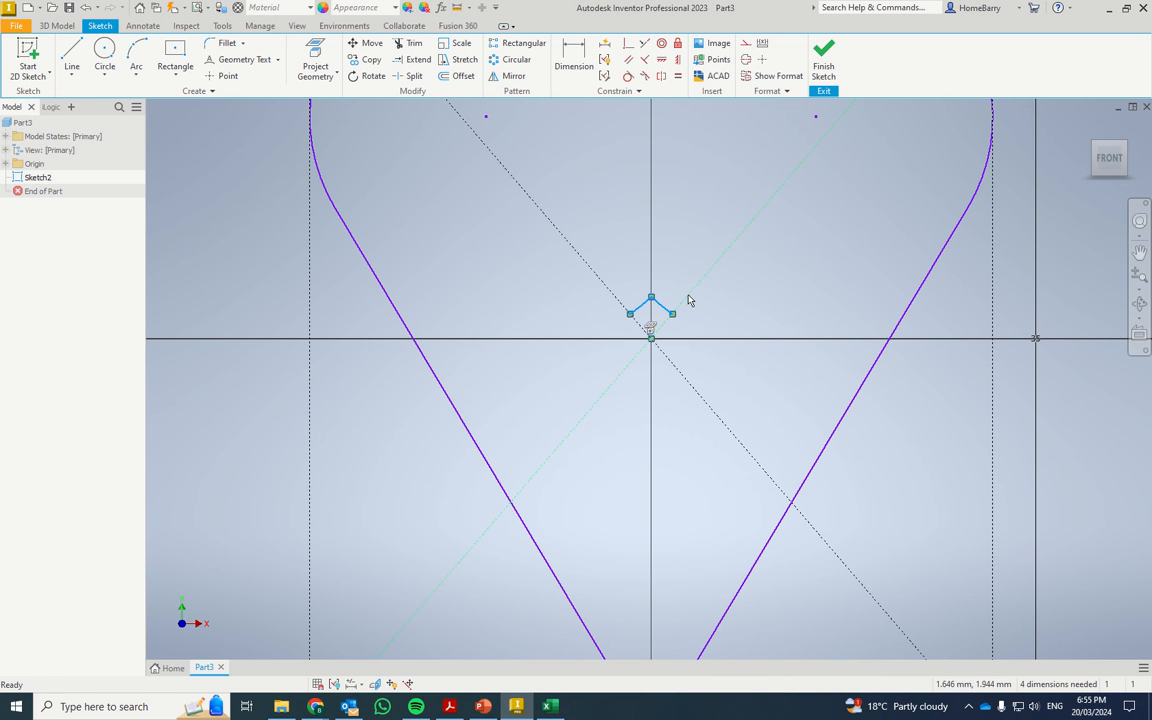
{"action": "key", "text": "Delete"}
Set the construction rectangle's height to 30 mm.
{"action": "scroll", "coordinate": [597, 311], "scroll_direction": "up", "scroll_amount": 5}
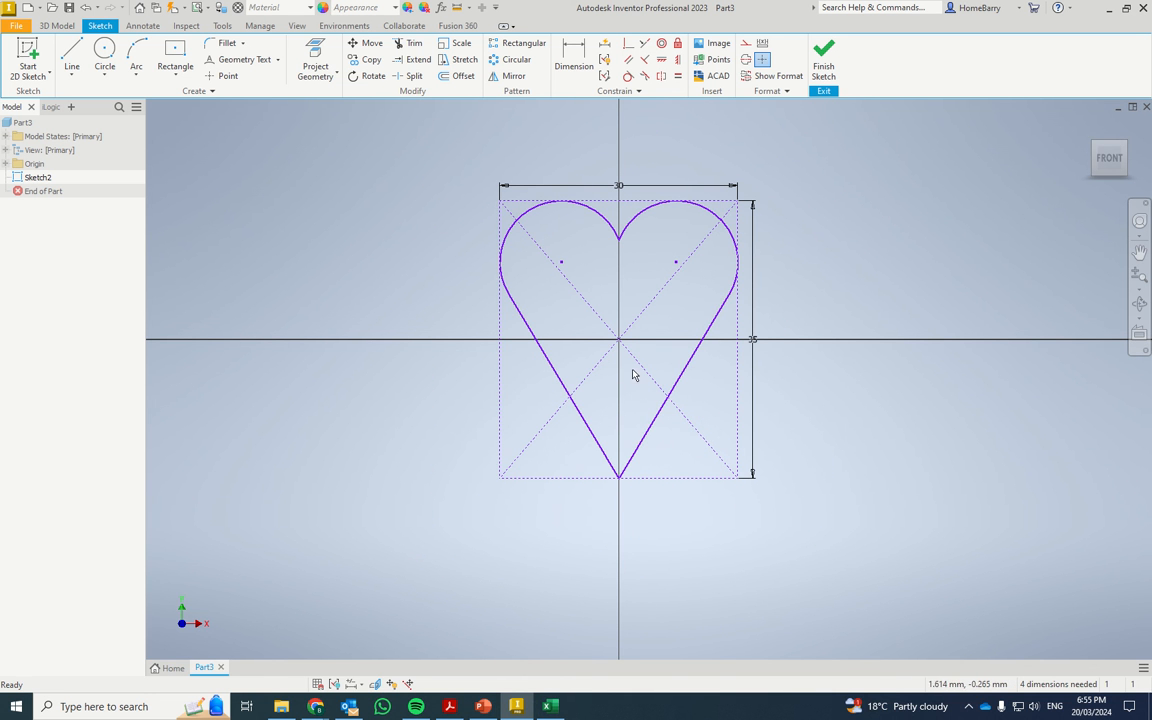
{"action": "double_click", "coordinate": [754, 342]}
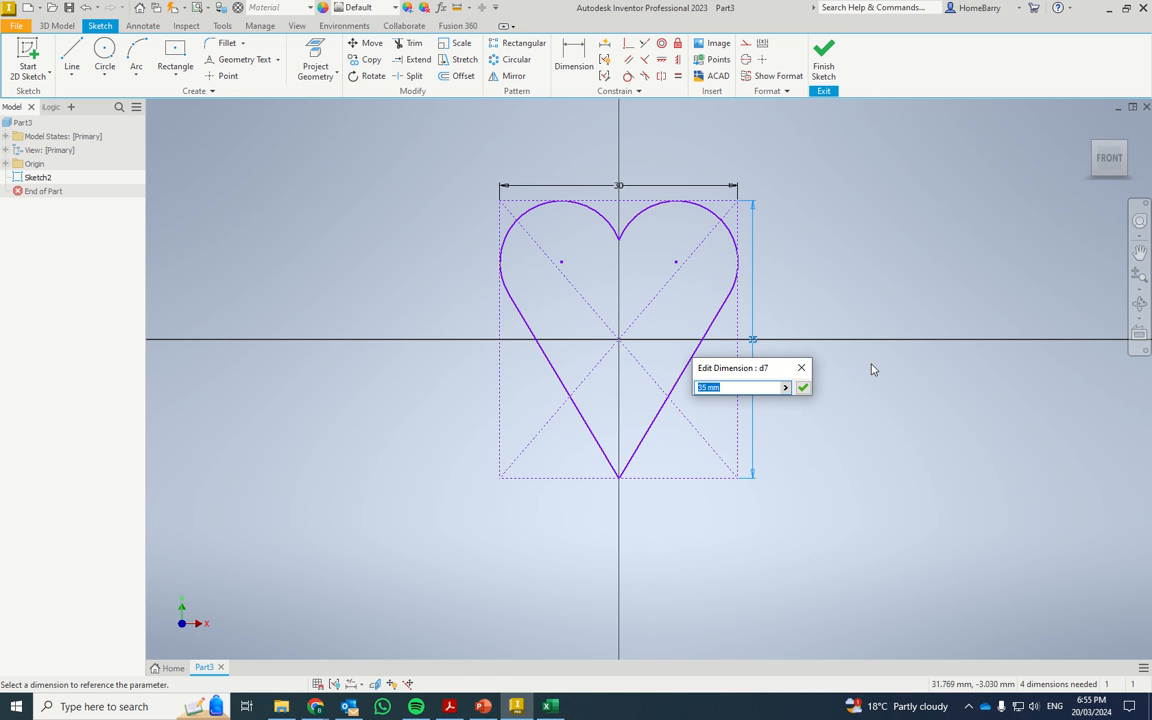
{"action": "type", "text": "30"}
{"action": "key", "text": "Return"}
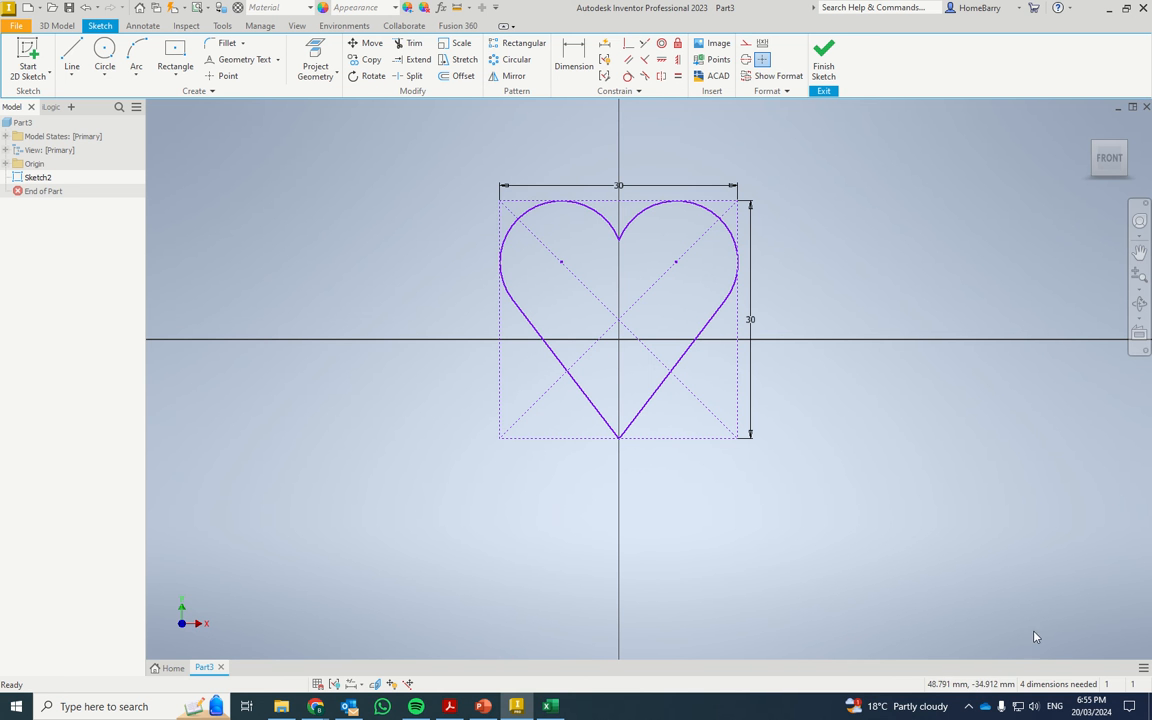
Dimension the heart's right arc with a radius of 8 mm.
{"action": "left_click", "coordinate": [581, 47]}
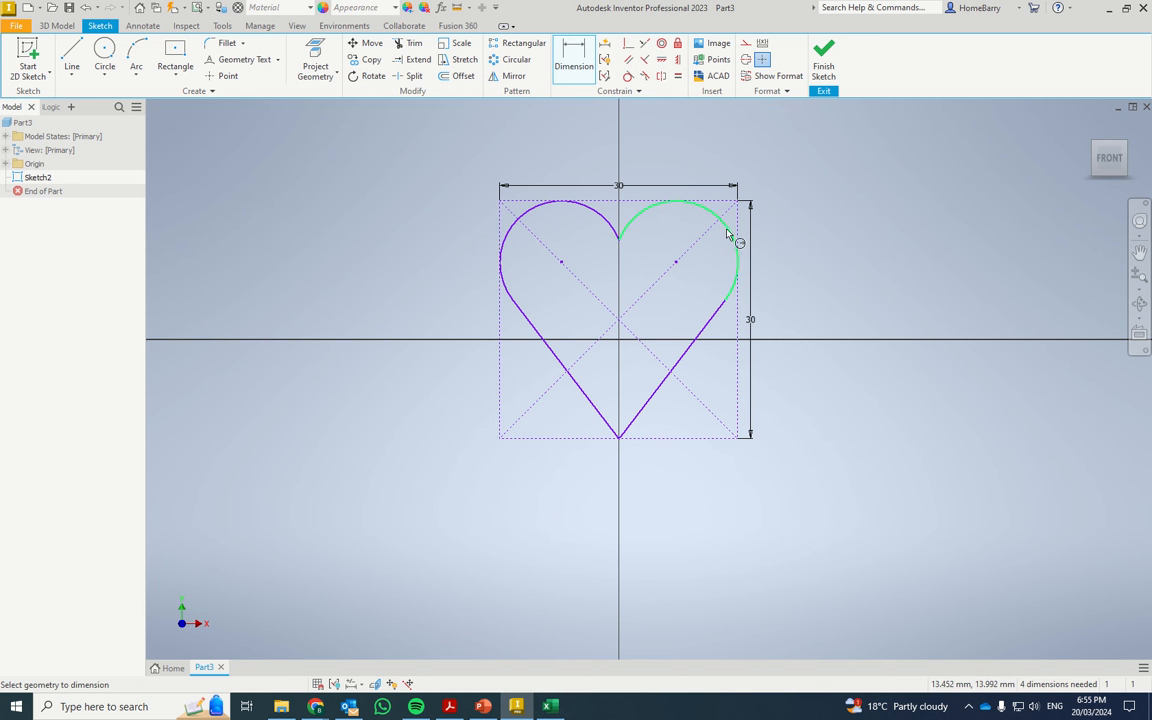
{"action": "left_click", "coordinate": [731, 228]}
{"action": "left_click", "coordinate": [826, 178]}
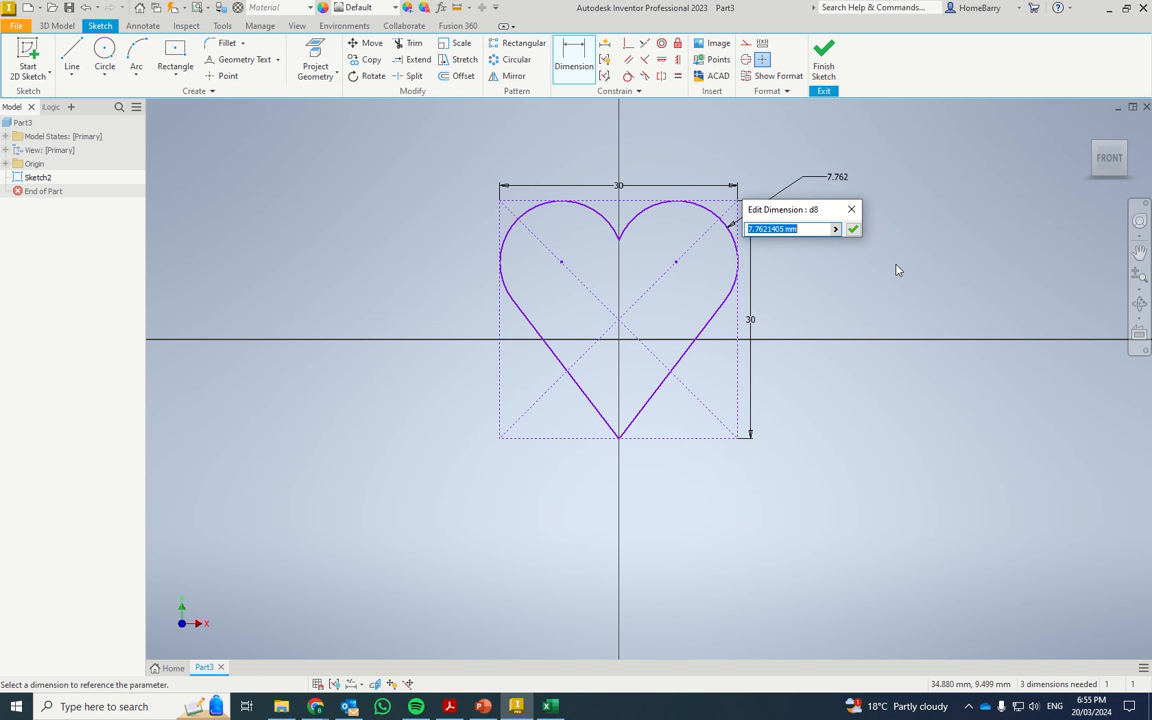
{"action": "type", "text": "8"}
{"action": "key", "text": "Return"}
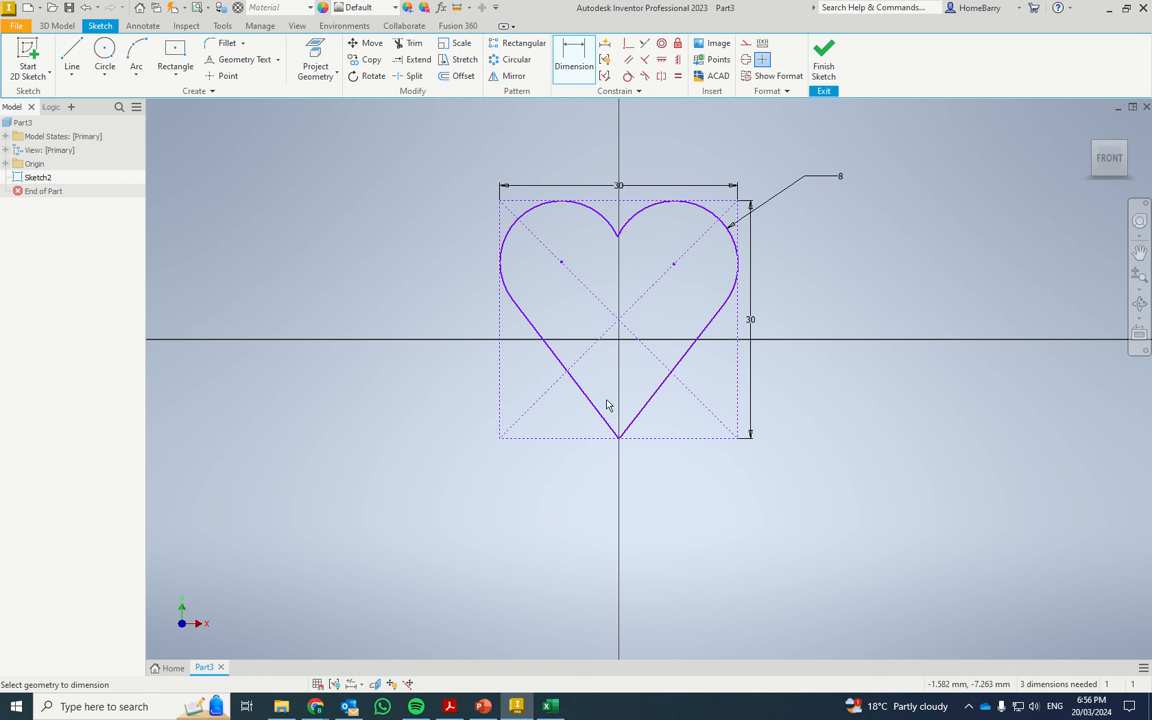
{"action": "key", "text": "Escape"}
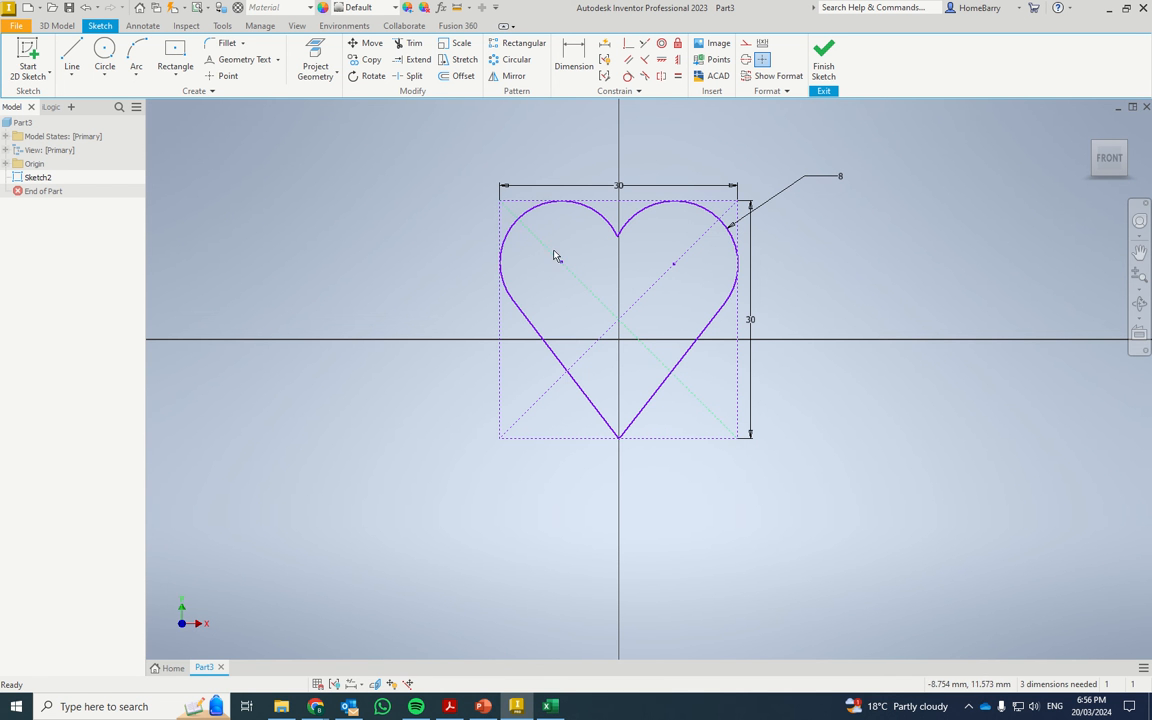
Shift the left arc's center toward the rectangle's center, and constrain the left arc equal to the right arc.
{"action": "left_click_drag", "start_coordinate": [562, 263], "coordinate": [610, 307]}
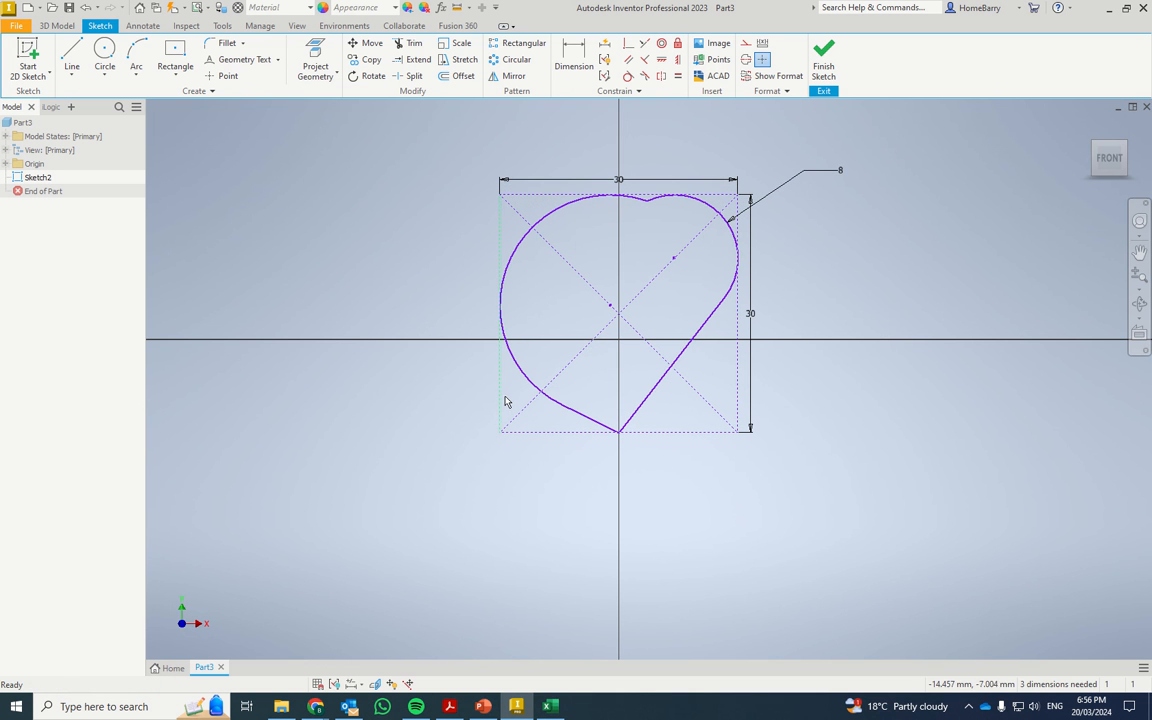
{"action": "left_click", "coordinate": [677, 80]}
{"action": "left_click", "coordinate": [707, 206]}
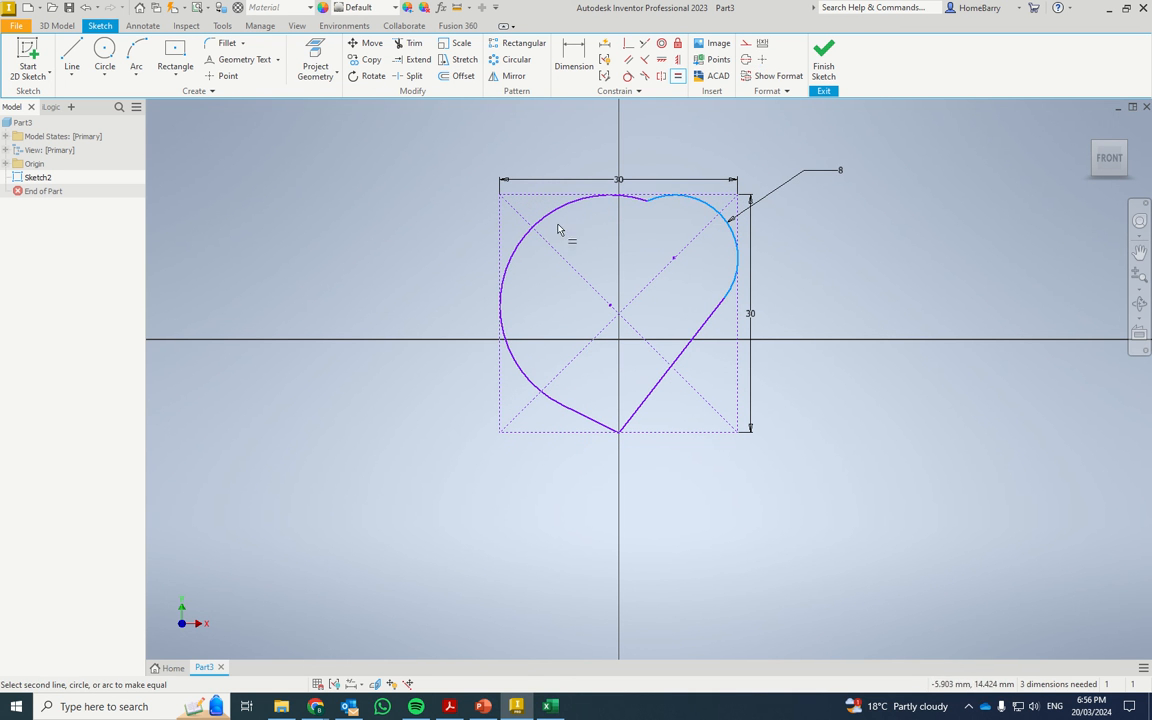
{"action": "left_click", "coordinate": [550, 215]}
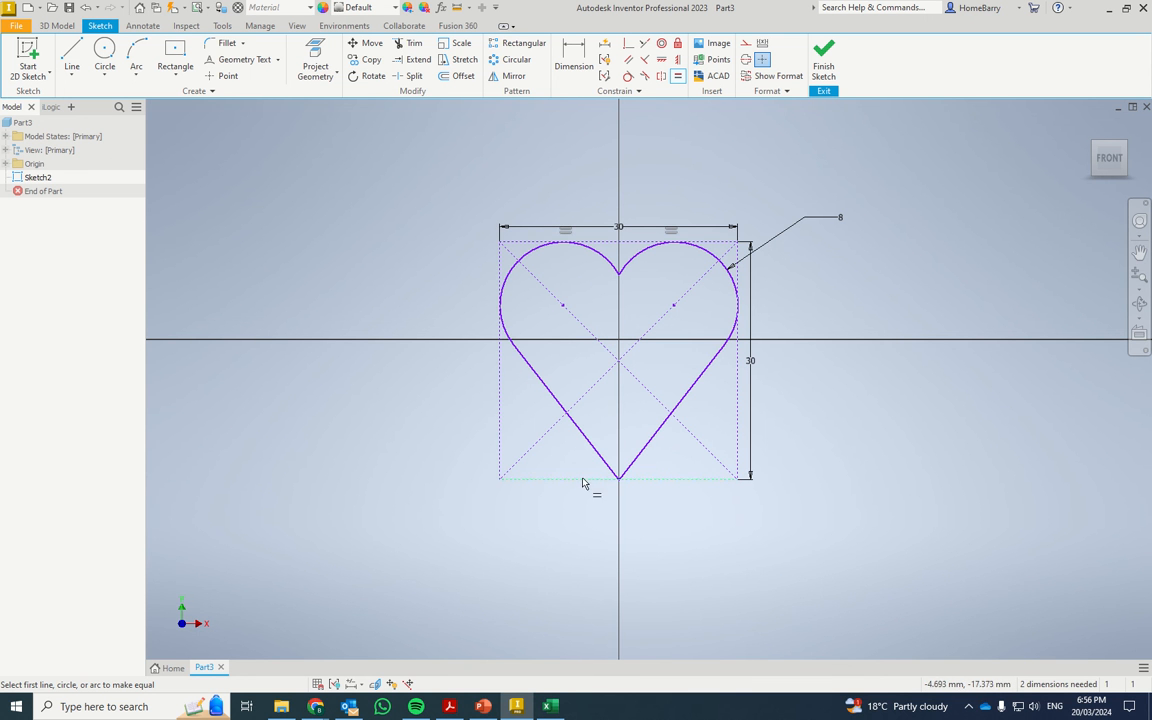
{"action": "key", "text": "Escape"}
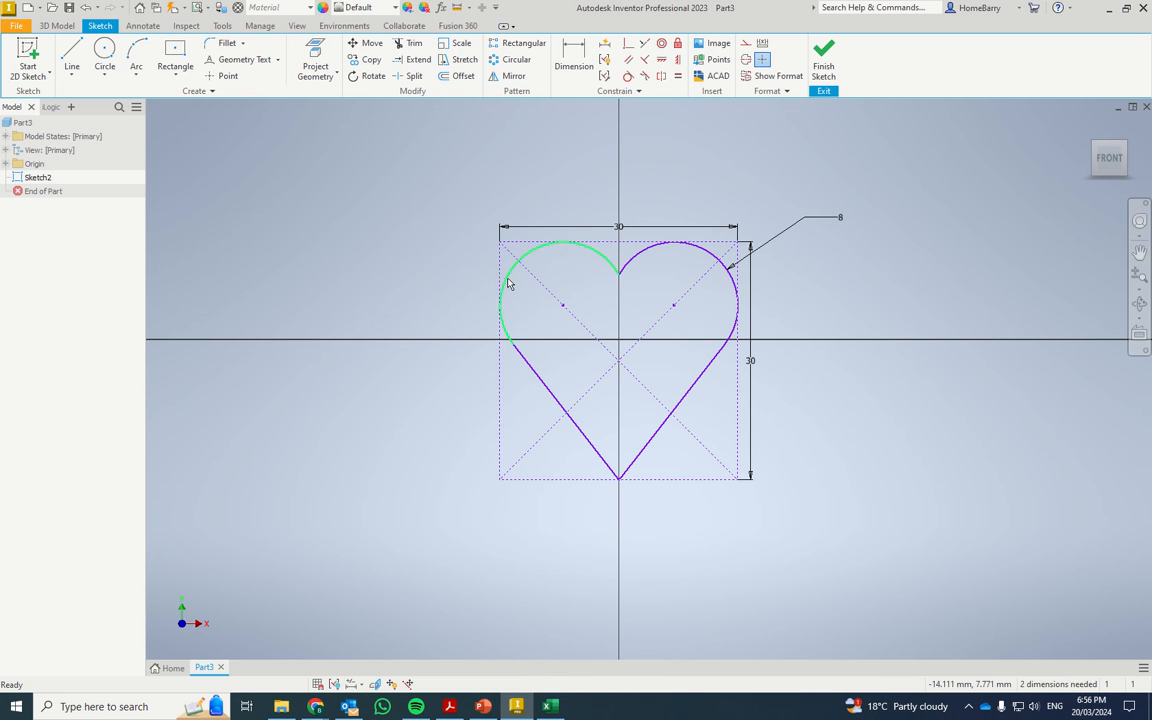
Make the construction rectangle's center coincident with the origin's Center Point, and finish the heart sketch.
{"action": "mouse_move", "coordinate": [507, 283]}
{"action": "left_mouse_down"}
{"action": "mouse_move", "coordinate": [531, 270]}
{"action": "mouse_move", "coordinate": [497, 291]}
{"action": "left_mouse_up"}
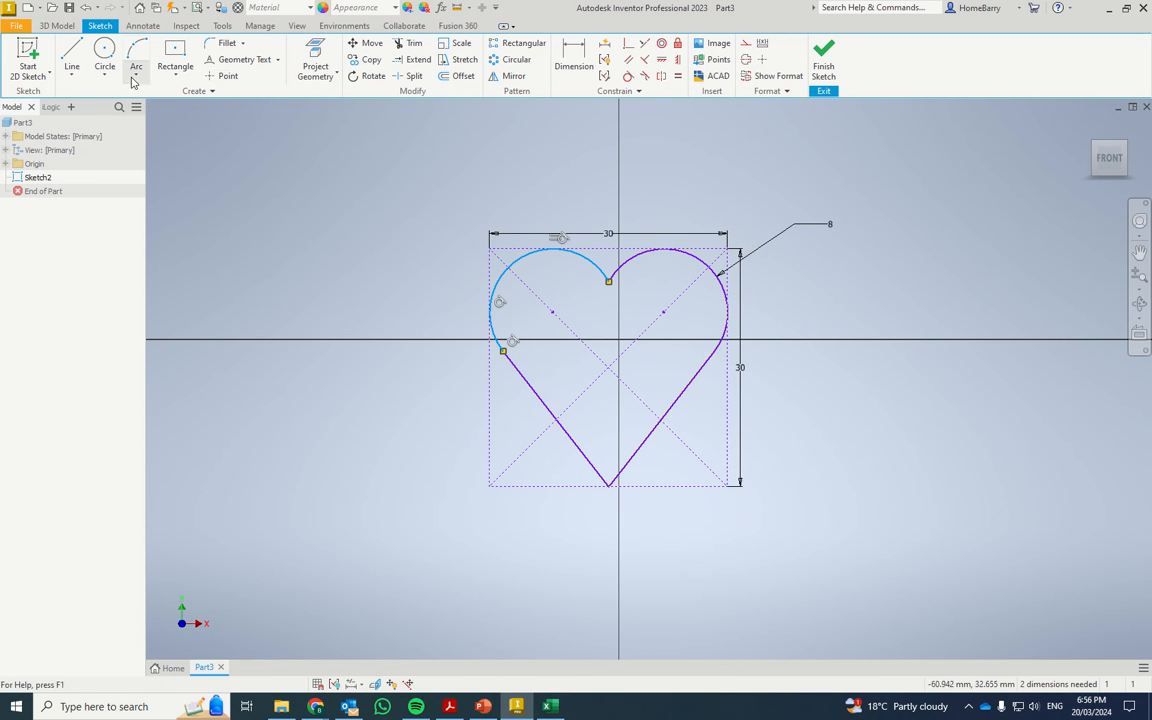
{"action": "left_click", "coordinate": [629, 43]}
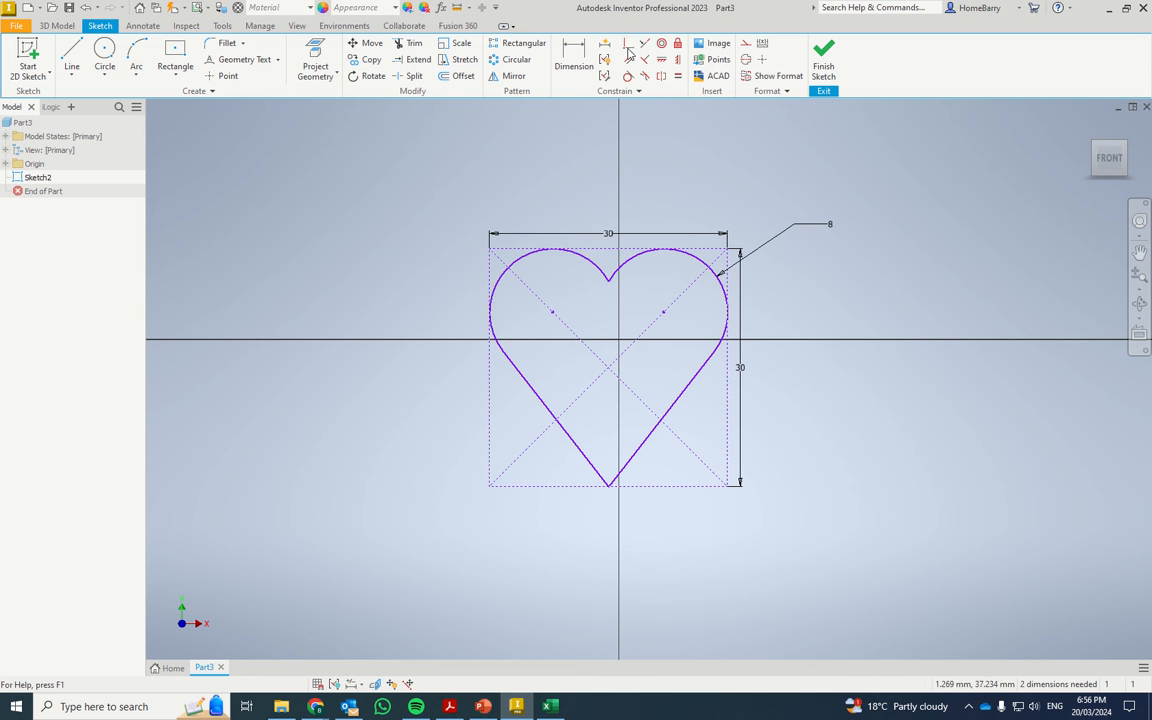
{"action": "left_click", "coordinate": [608, 367]}
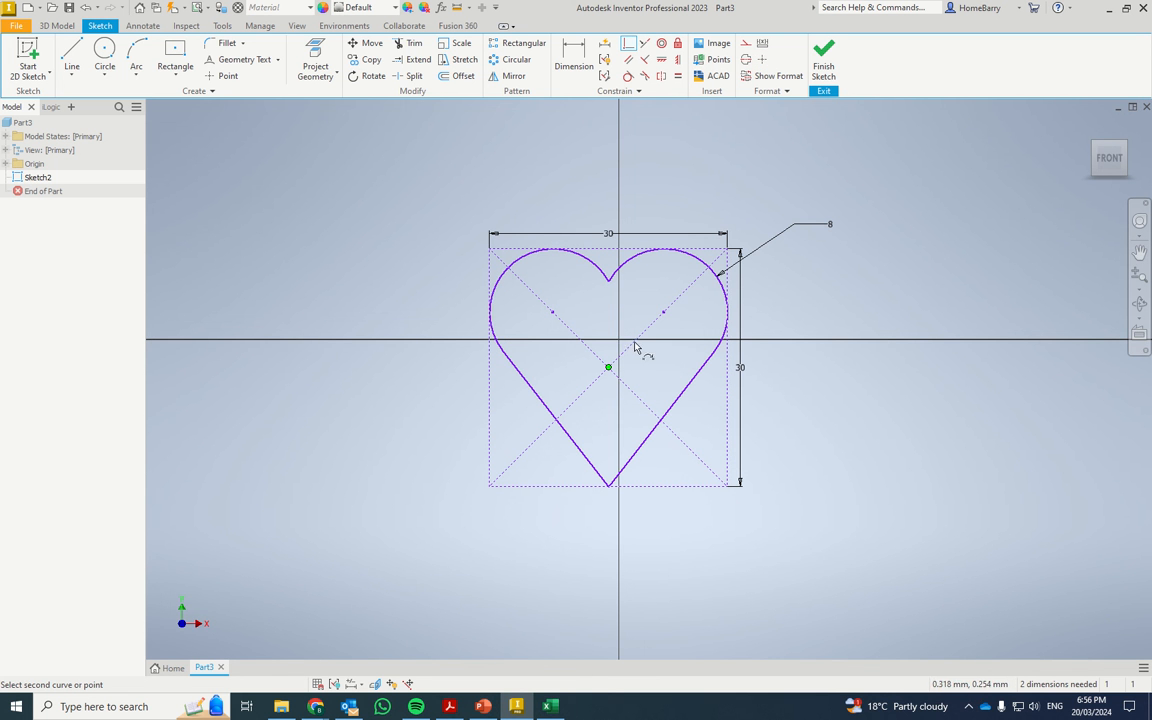
{"action": "left_click", "coordinate": [5, 163]}
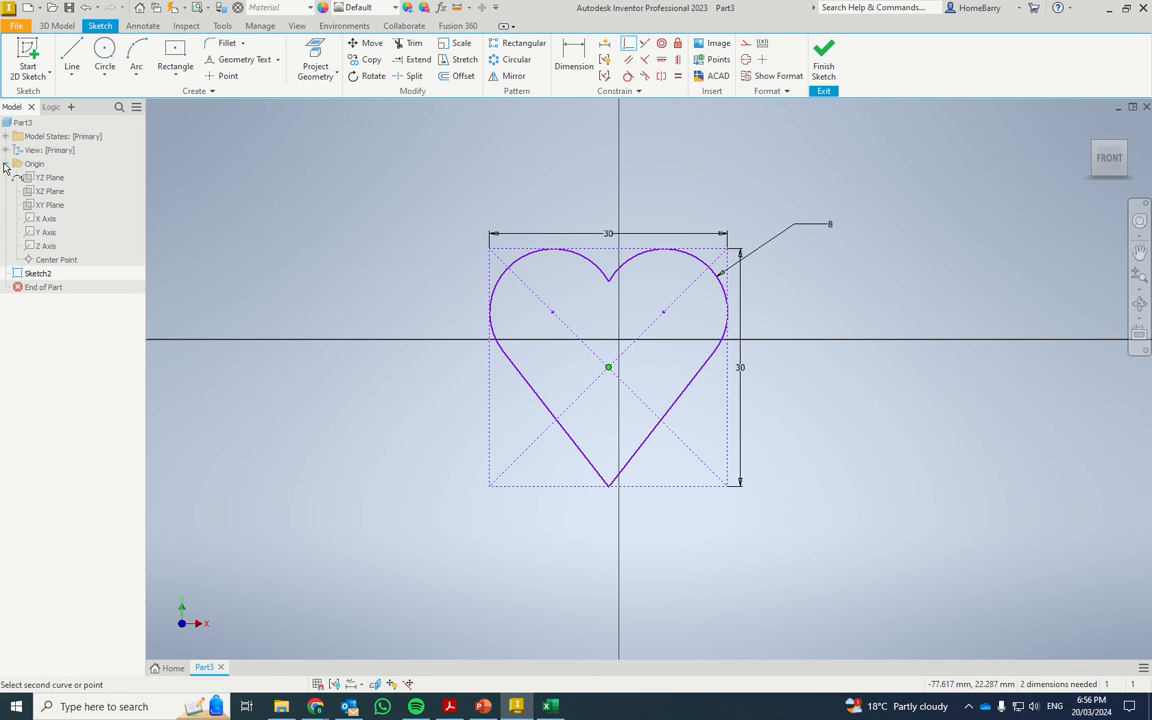
{"action": "left_click", "coordinate": [53, 261]}
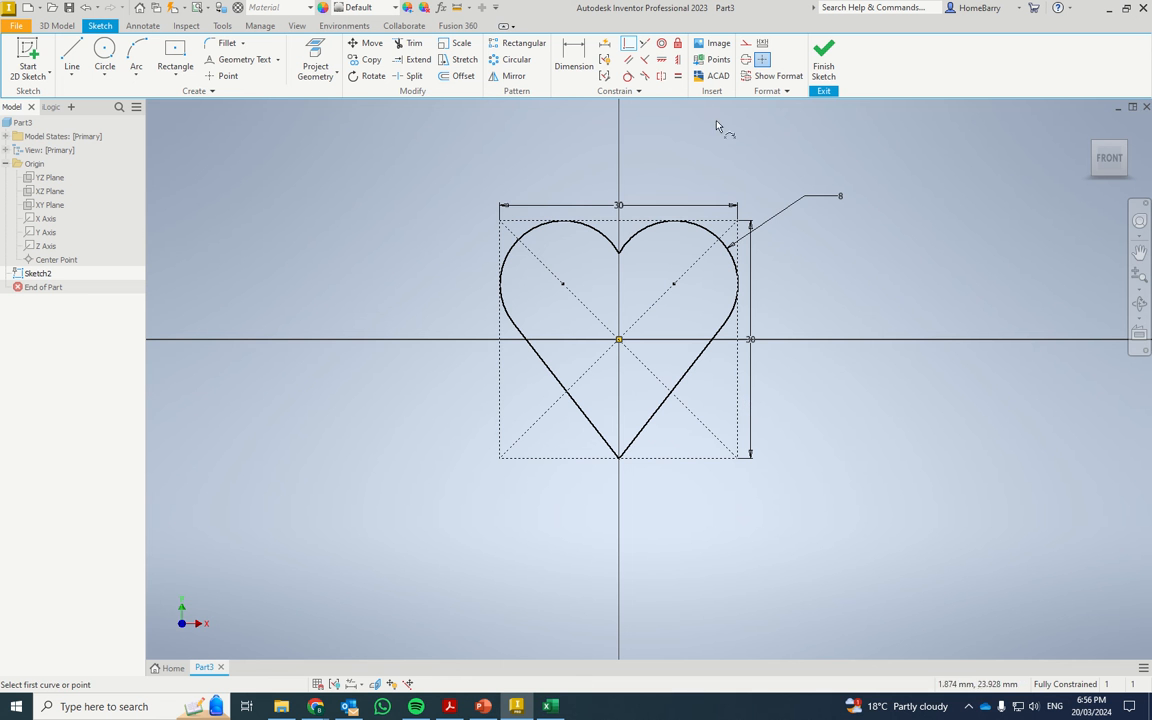
{"action": "left_click", "coordinate": [826, 58]}
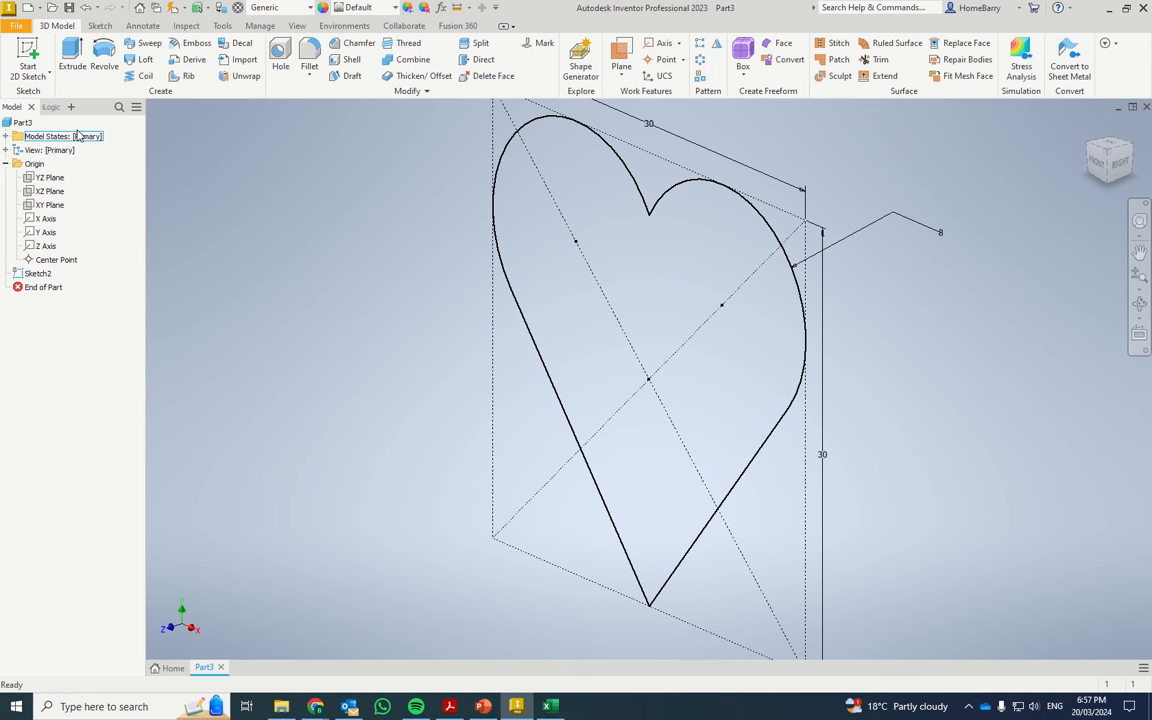
Extrude the closed heart profile into a solid body.
{"action": "left_click", "coordinate": [71, 55]}
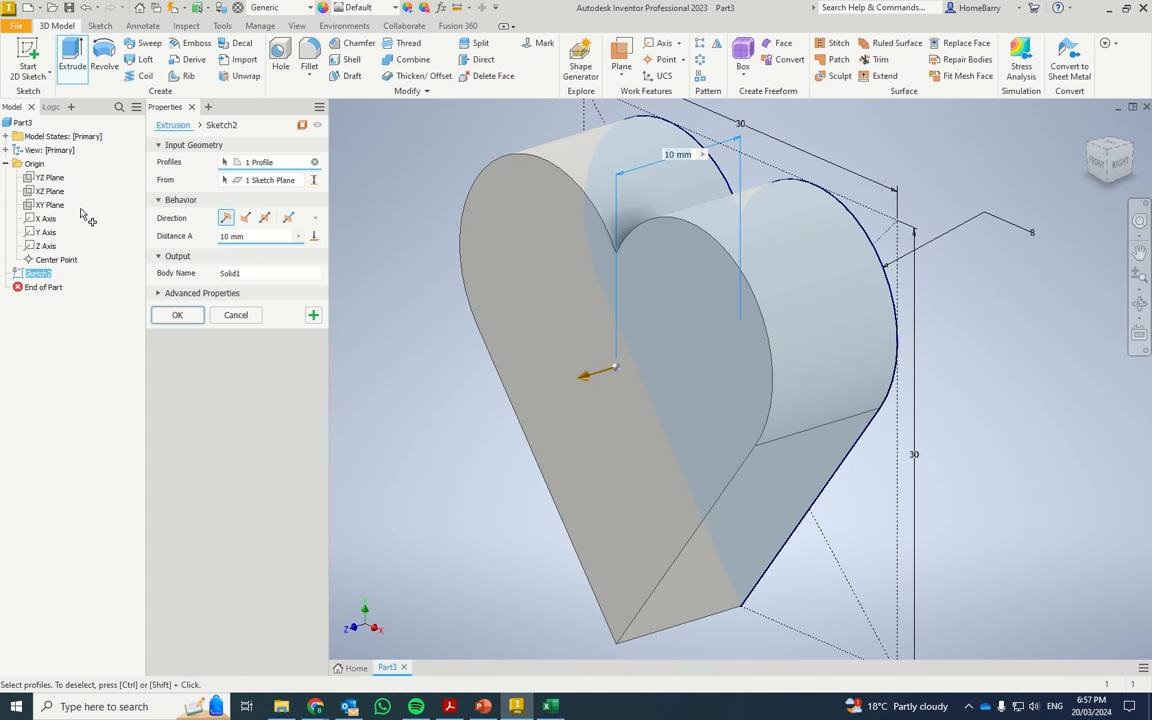